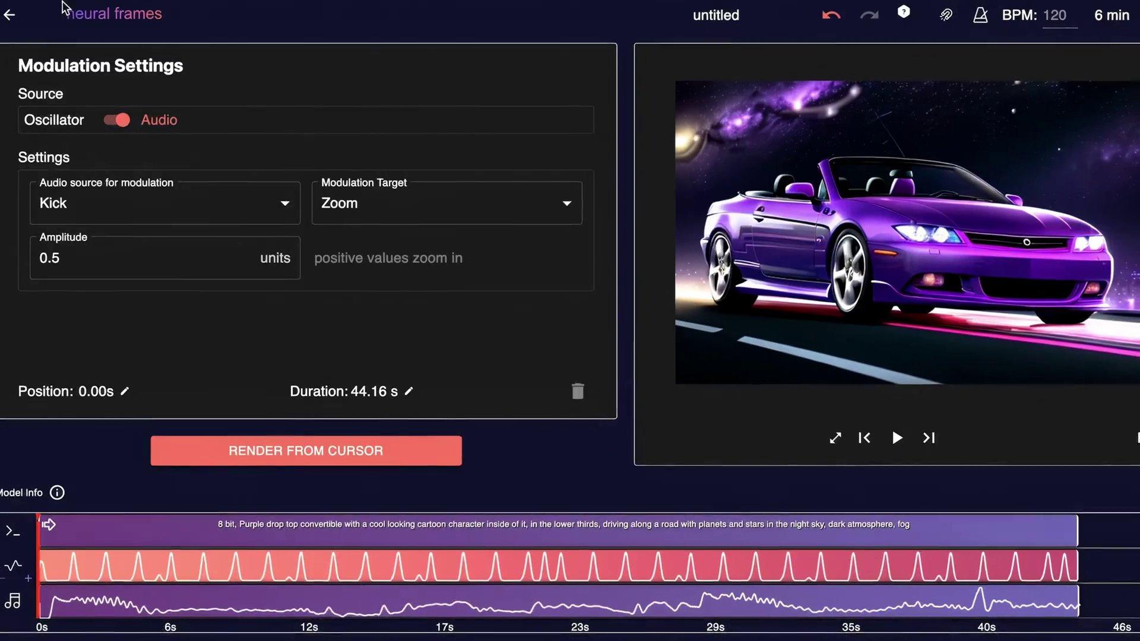
Review the 8-bit purple convertible prompt clip's settings: 44.16 s, Balanced flicker, no movement.
{"action": "left_click", "coordinate": [196, 530]}
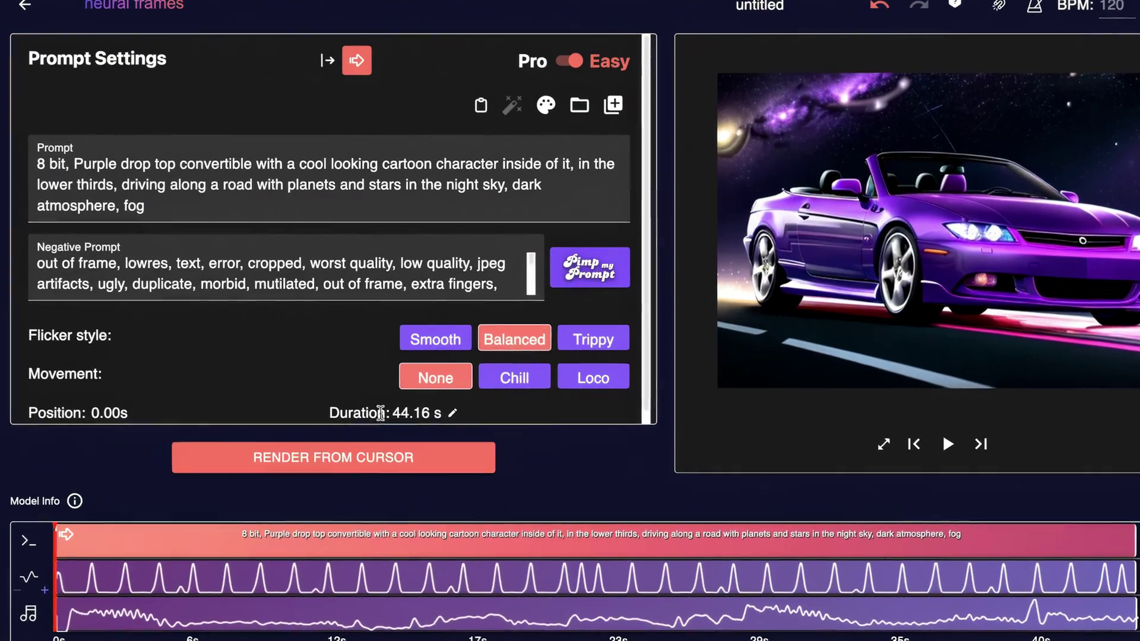
{"action": "mouse_move", "coordinate": [427, 385]}
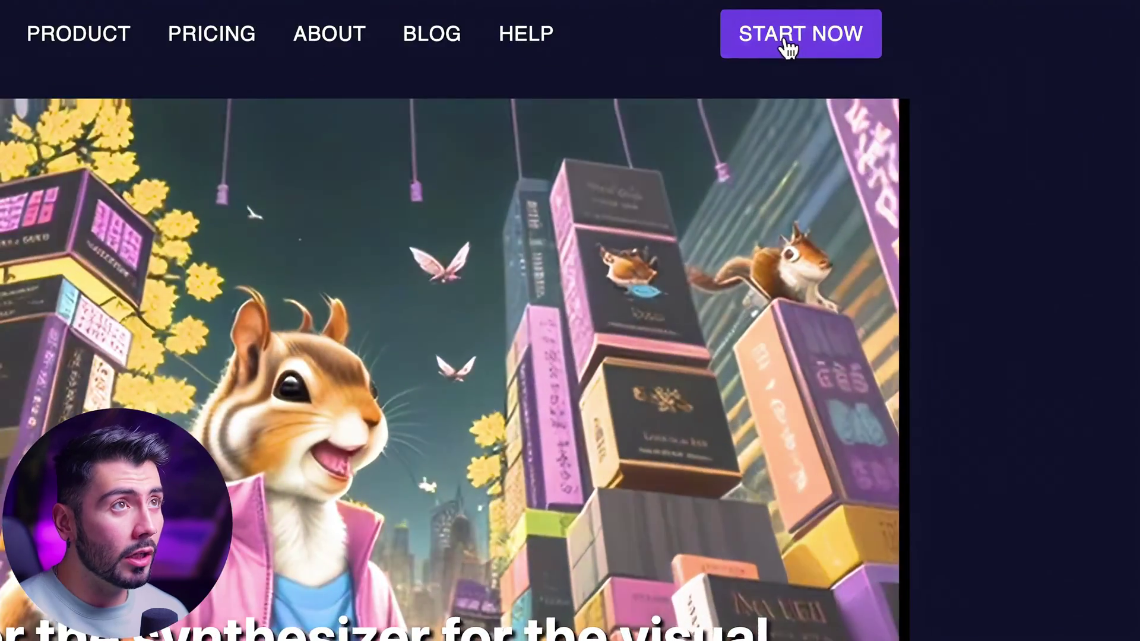
Enter the app with START NOW, pick a model, and read through the example prompt phrase by phrase.
{"action": "left_click", "coordinate": [864, 28]}
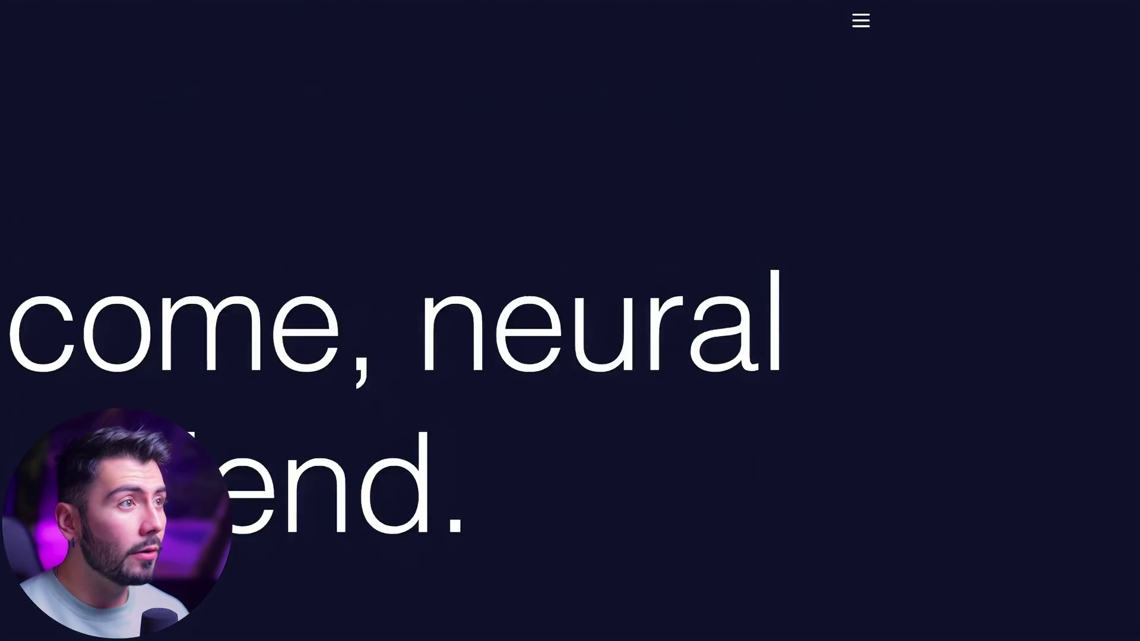
{"action": "mouse_move", "coordinate": [436, 276]}
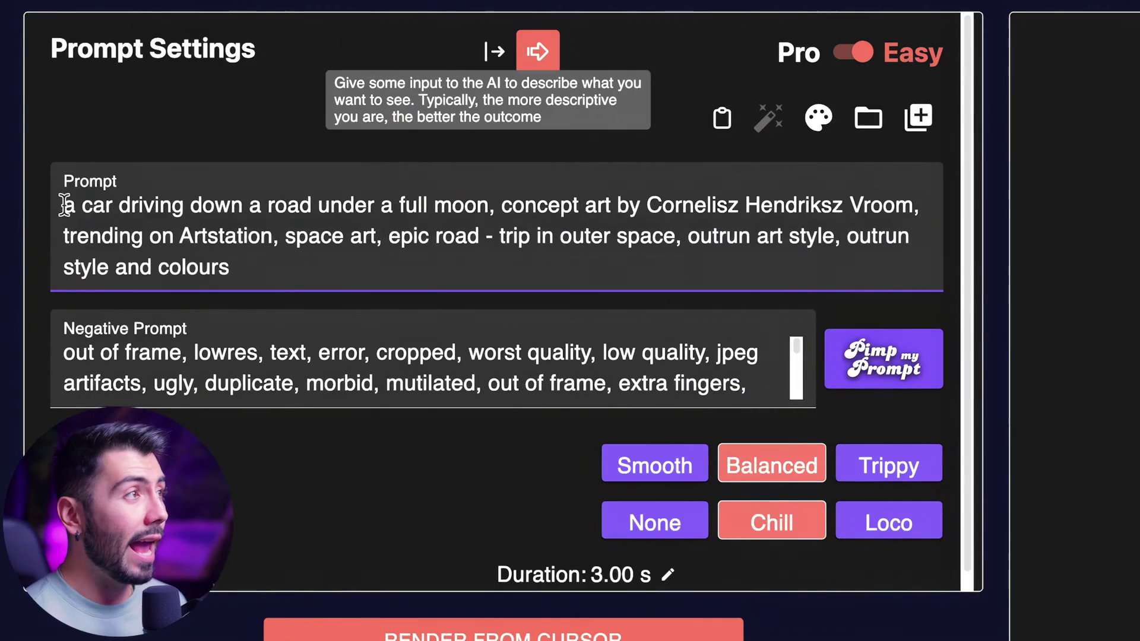
{"action": "left_click_drag", "start_coordinate": [74, 208], "coordinate": [238, 263]}
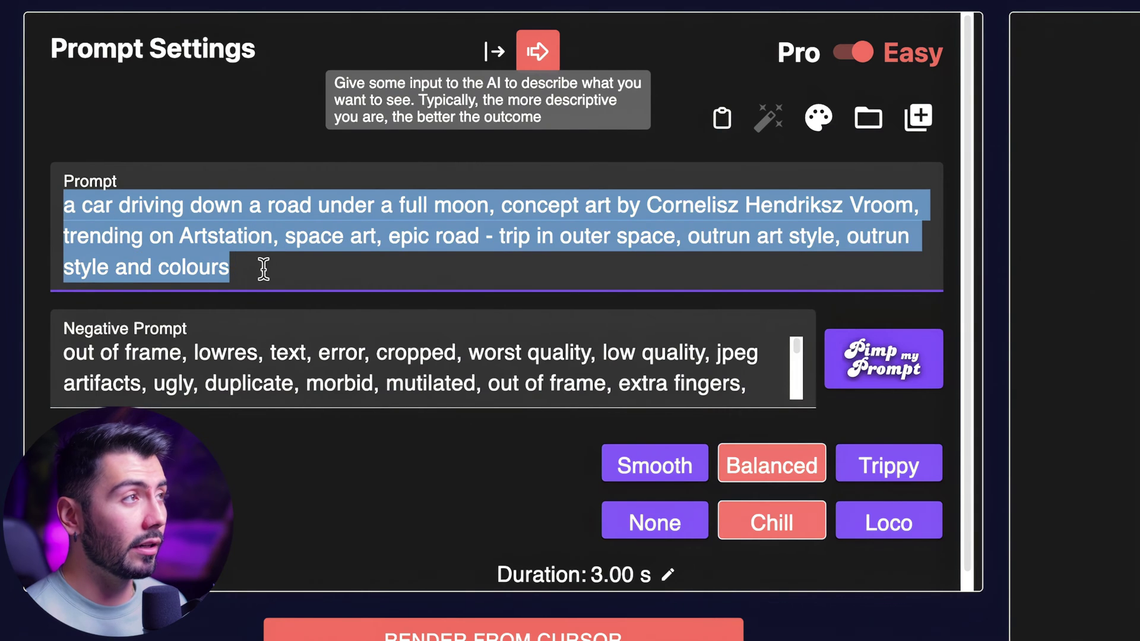
{"action": "left_click_drag", "start_coordinate": [64, 204], "coordinate": [143, 203]}
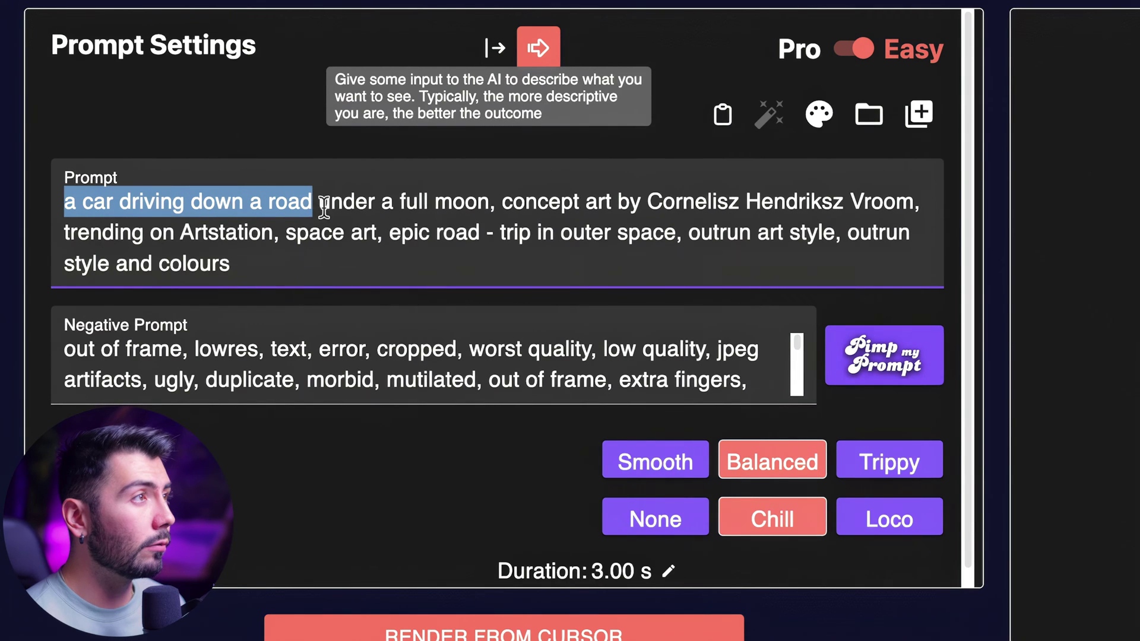
{"action": "left_click_drag", "start_coordinate": [438, 201], "coordinate": [552, 201]}
{"action": "left_click_drag", "start_coordinate": [778, 202], "coordinate": [178, 233]}
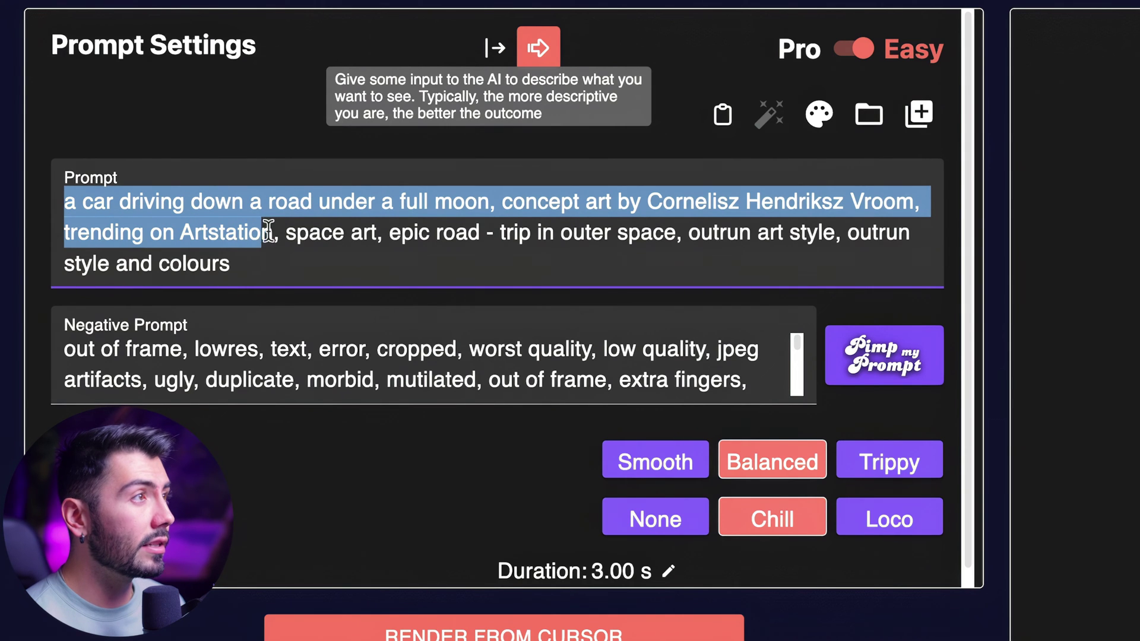
{"action": "left_click_drag", "start_coordinate": [397, 233], "coordinate": [697, 245]}
{"action": "left_click_drag", "start_coordinate": [836, 240], "coordinate": [675, 268]}
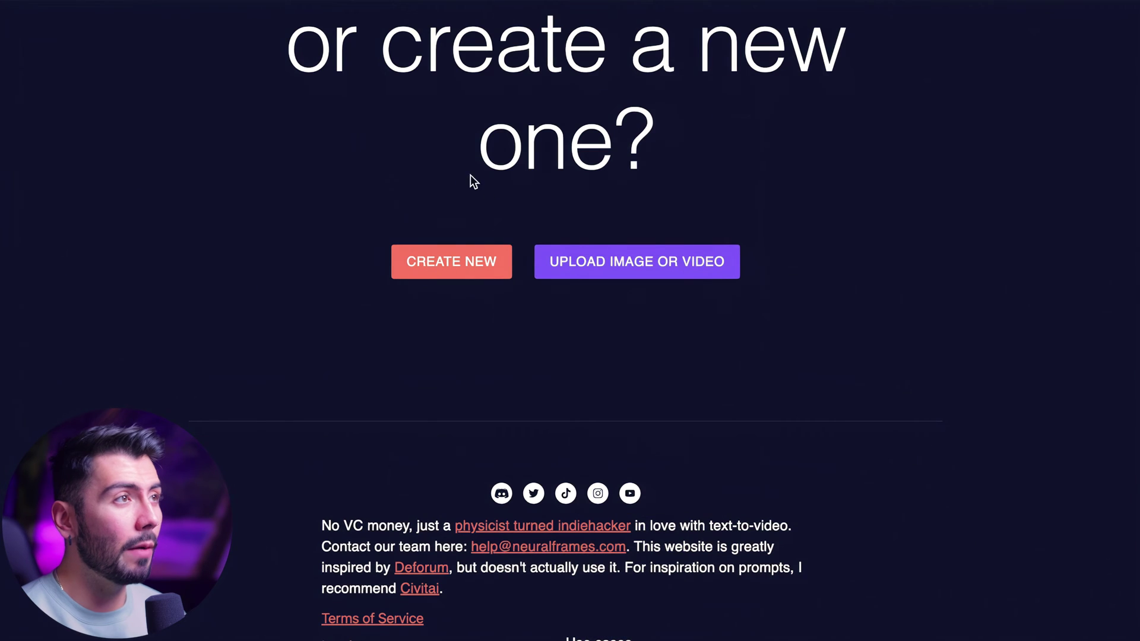
Start a new project with the 8-bit purple drop-top convertible prompt ending 'dark atmosphere, fog'.
{"action": "left_click", "coordinate": [446, 261]}
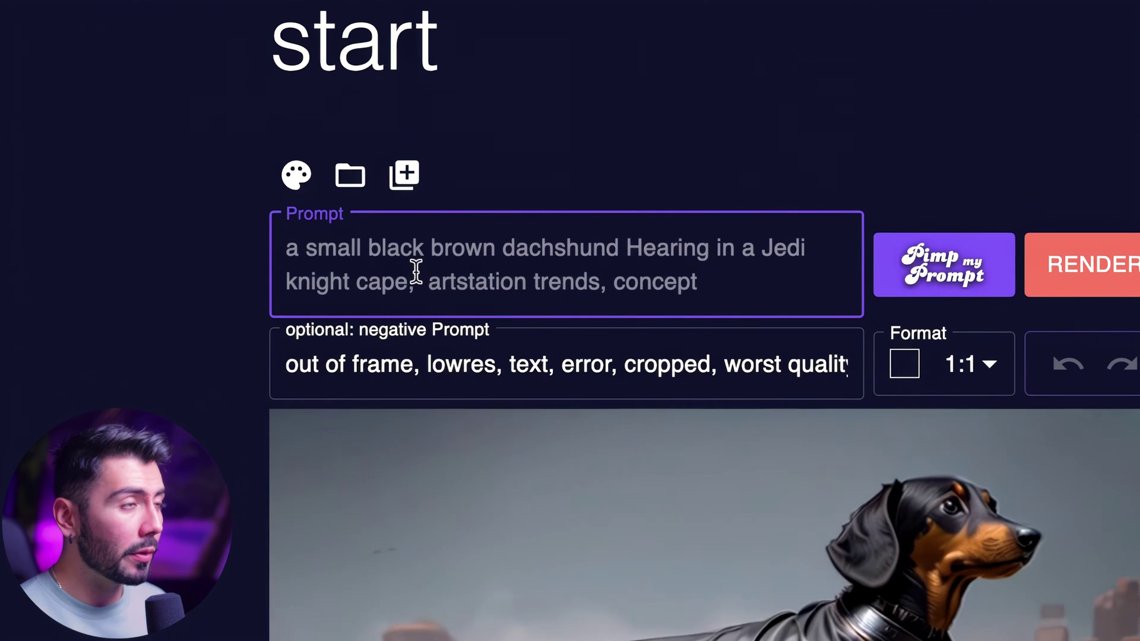
{"action": "type", "text": "8 bit, purple drop top convertible with a cool looki"}
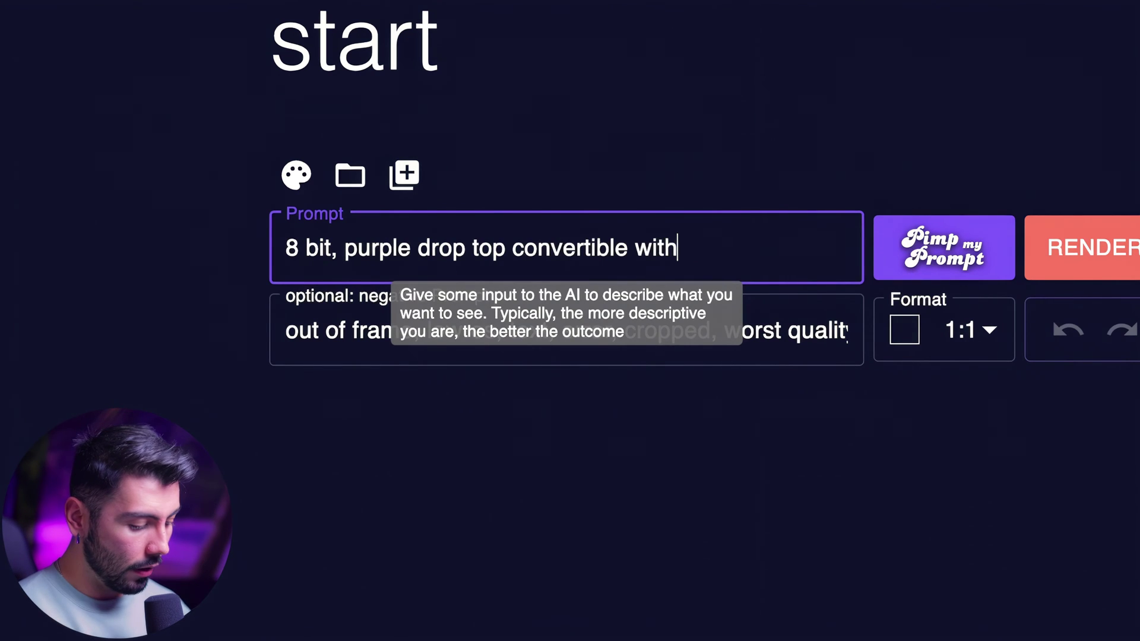
{"action": "type", "text": "ng cartoon"}
{"action": "type", "text": "character inside of it, in the lower thirds, driving along the road with planets and stars in the ni"}
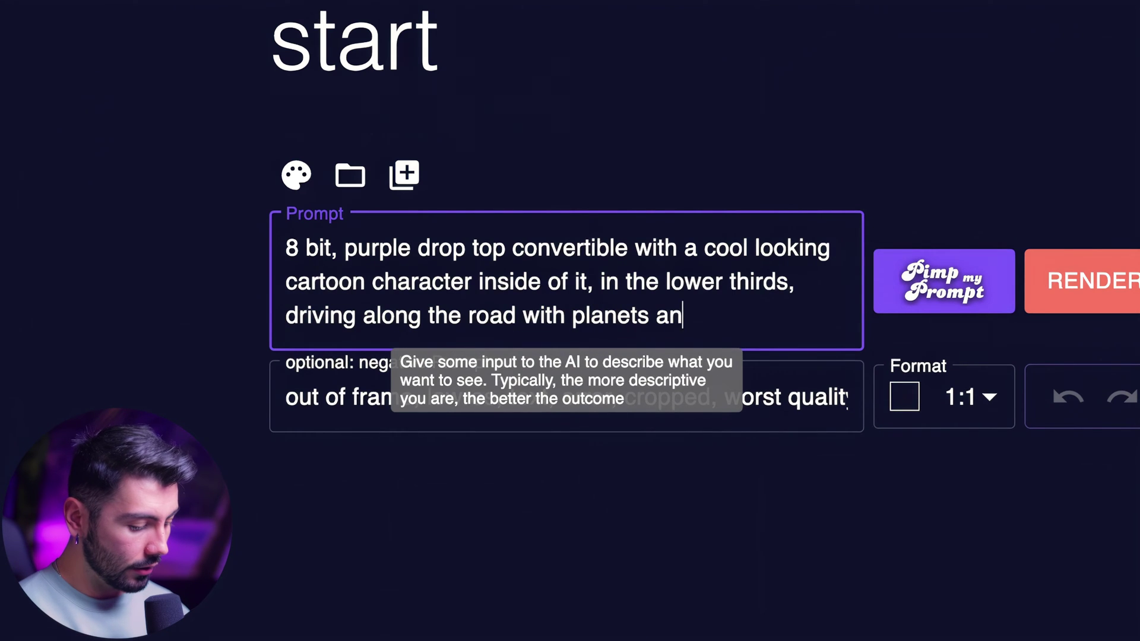
{"action": "type", "text": "ght sk"}
{"action": "type", "text": "y, dark atmosphere, fog"}
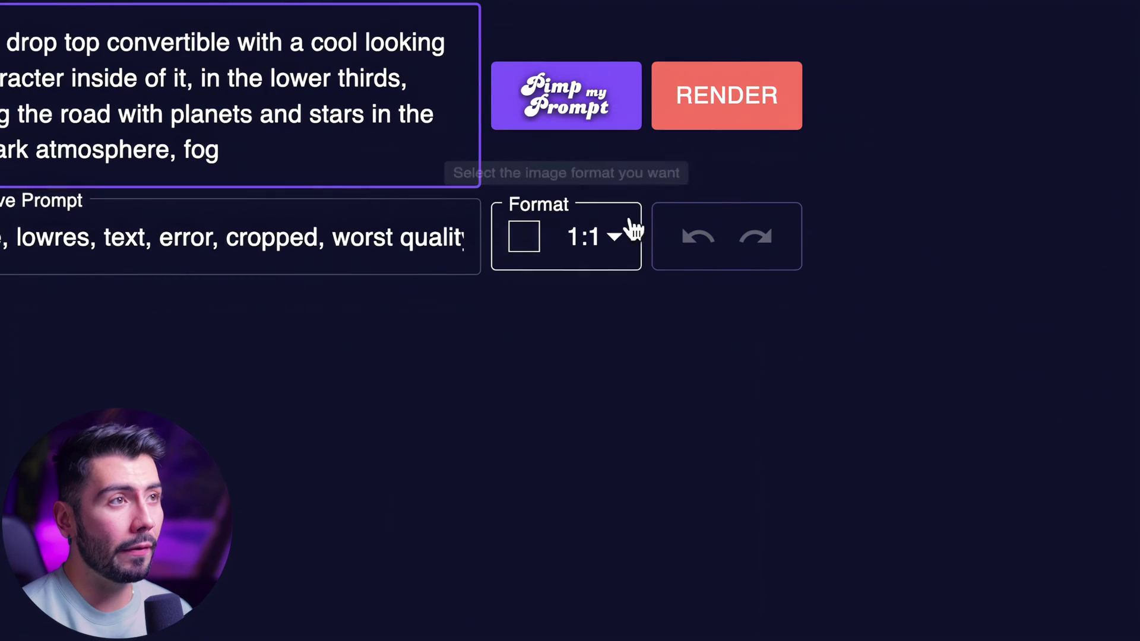
Set the image format to 16:9 and render the start images.
{"action": "left_click", "coordinate": [933, 379]}
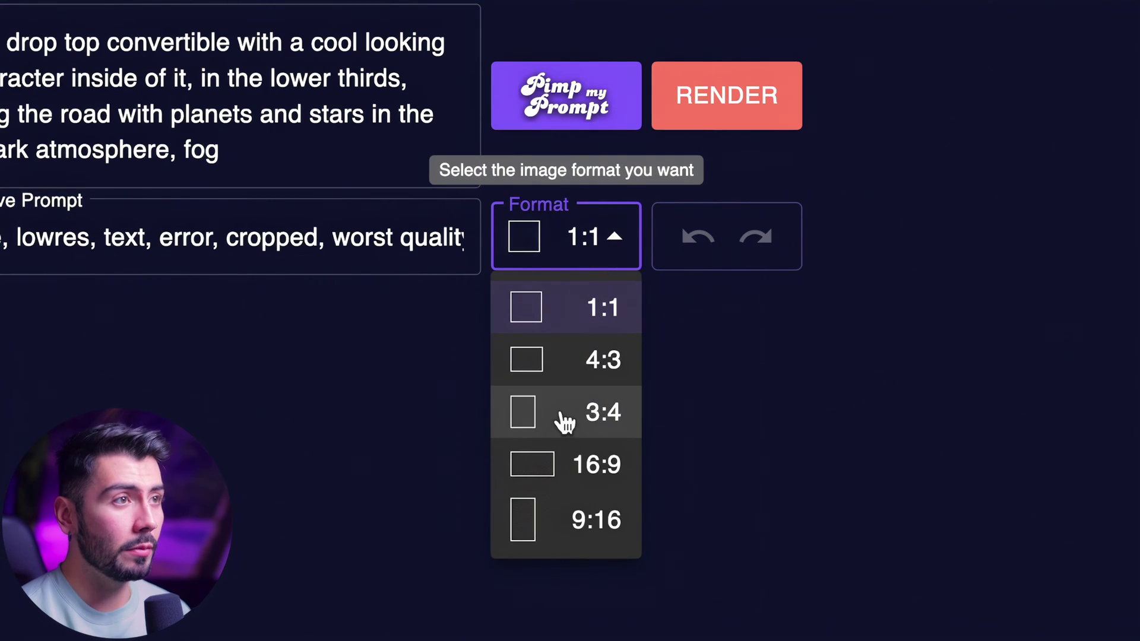
{"action": "left_click", "coordinate": [538, 468]}
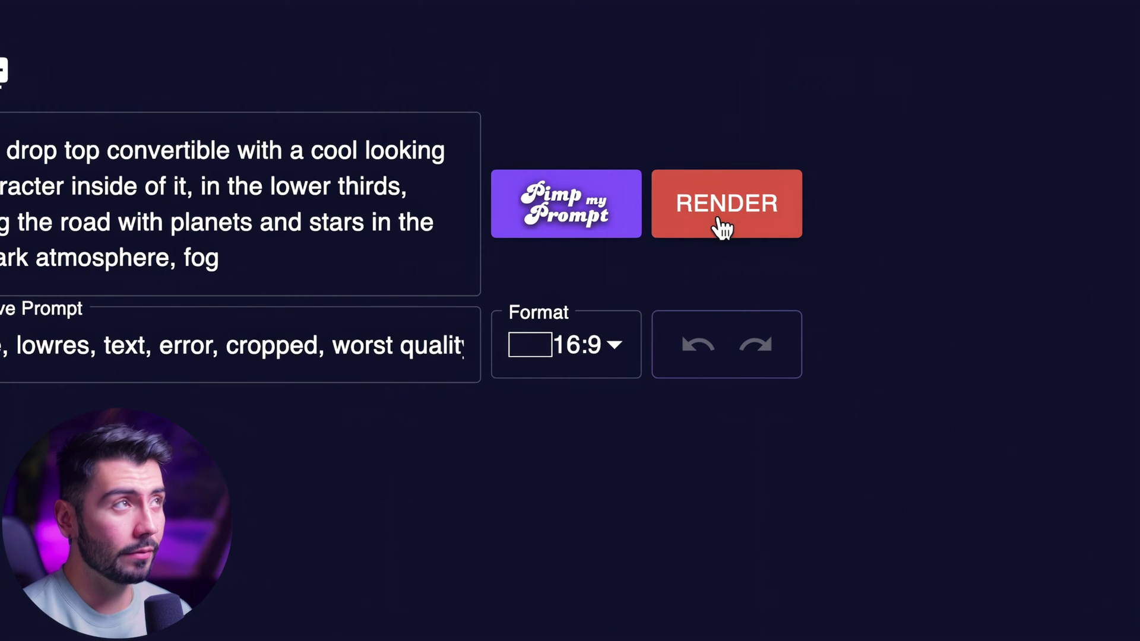
{"action": "left_click", "coordinate": [721, 118]}
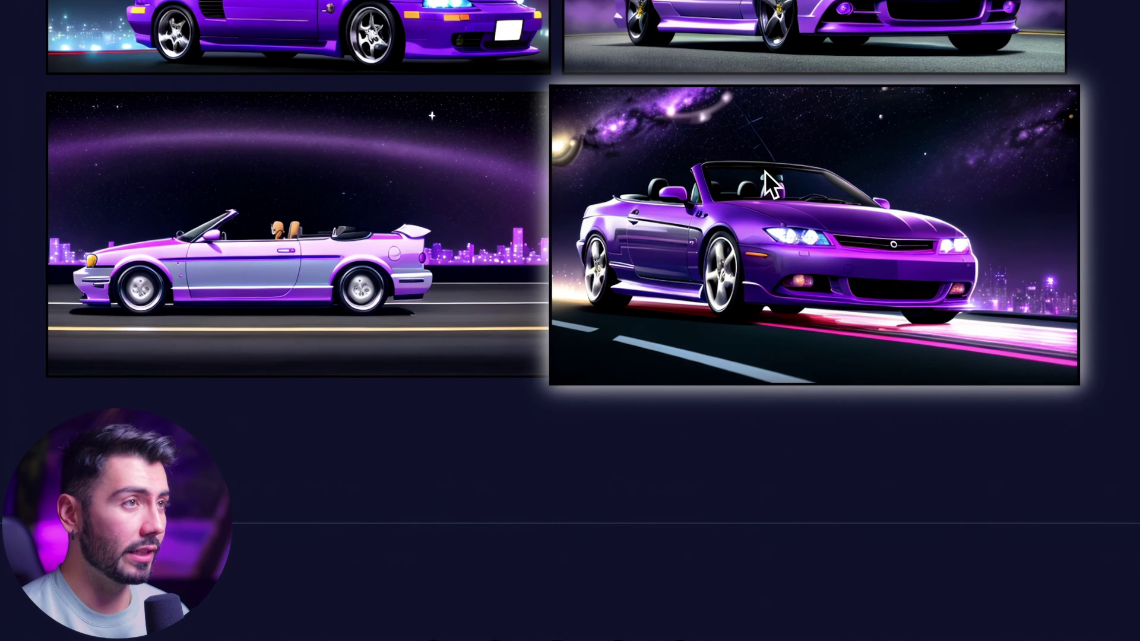
Use the bottom-right convertible image as the start and load CIR.mp3 as the soundtrack.
{"action": "left_click", "coordinate": [765, 171]}
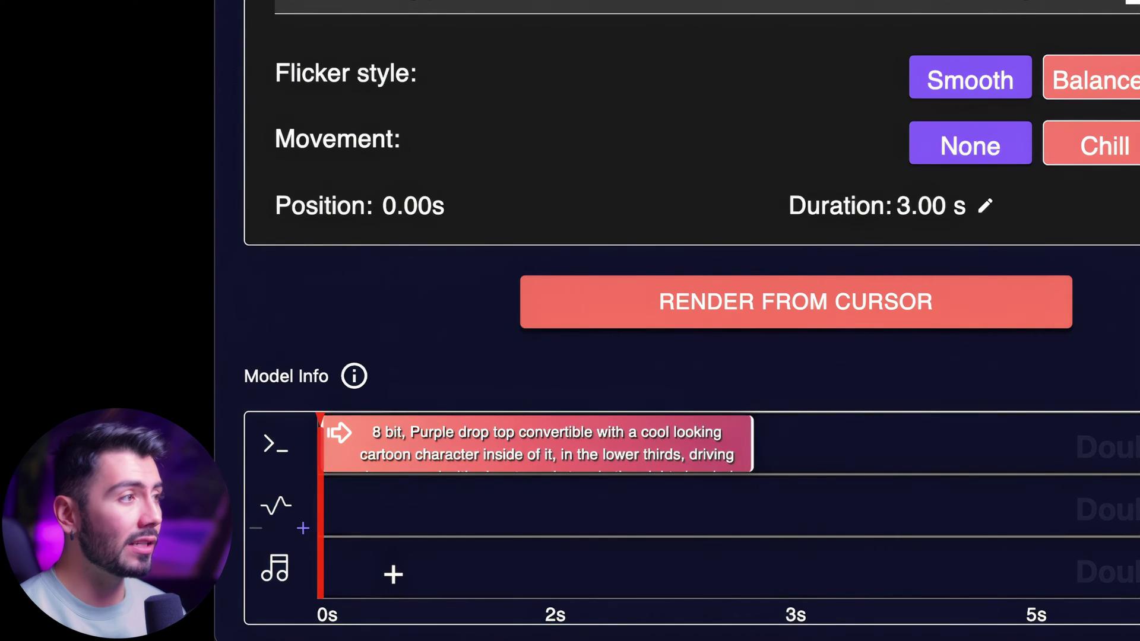
{"action": "double_click", "coordinate": [393, 574]}
{"action": "left_click", "coordinate": [679, 484]}
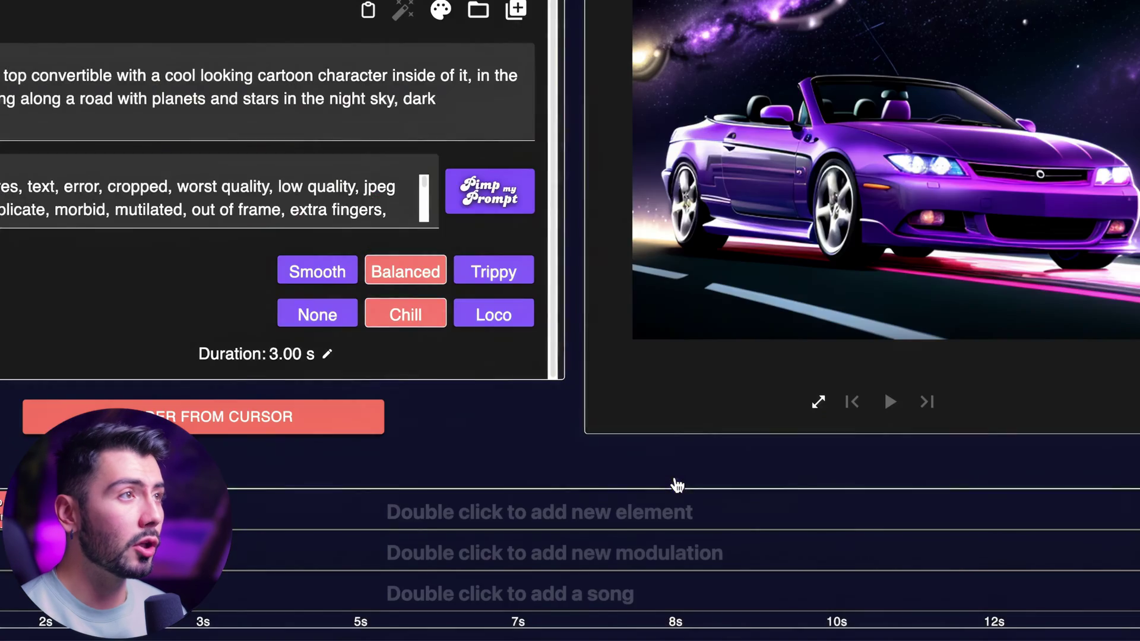
{"action": "left_click", "coordinate": [851, 408]}
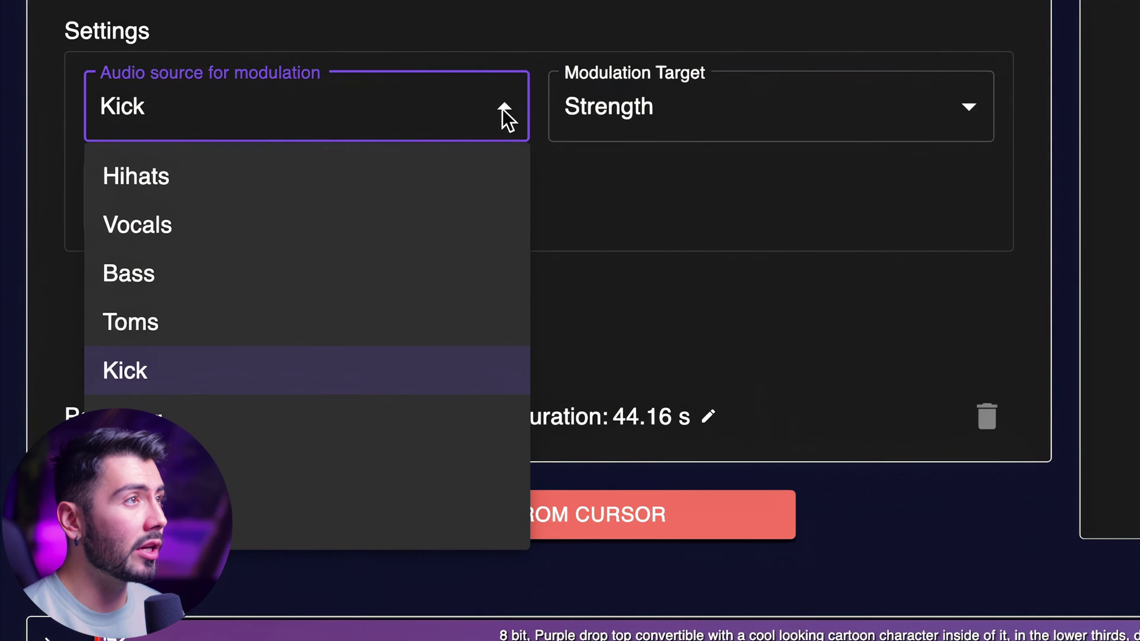
Make the Kick track drive Zoom at amplitude 0.5 and render from the cursor.
{"action": "left_click", "coordinate": [503, 109]}
{"action": "left_click", "coordinate": [976, 109]}
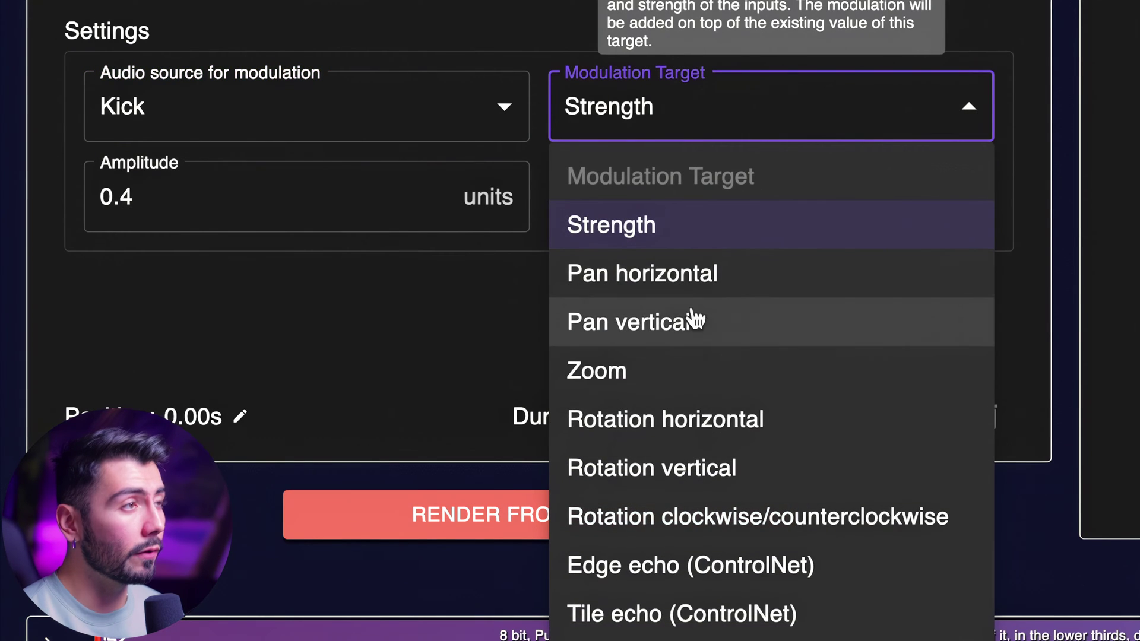
{"action": "left_click", "coordinate": [657, 377]}
{"action": "left_click", "coordinate": [210, 205]}
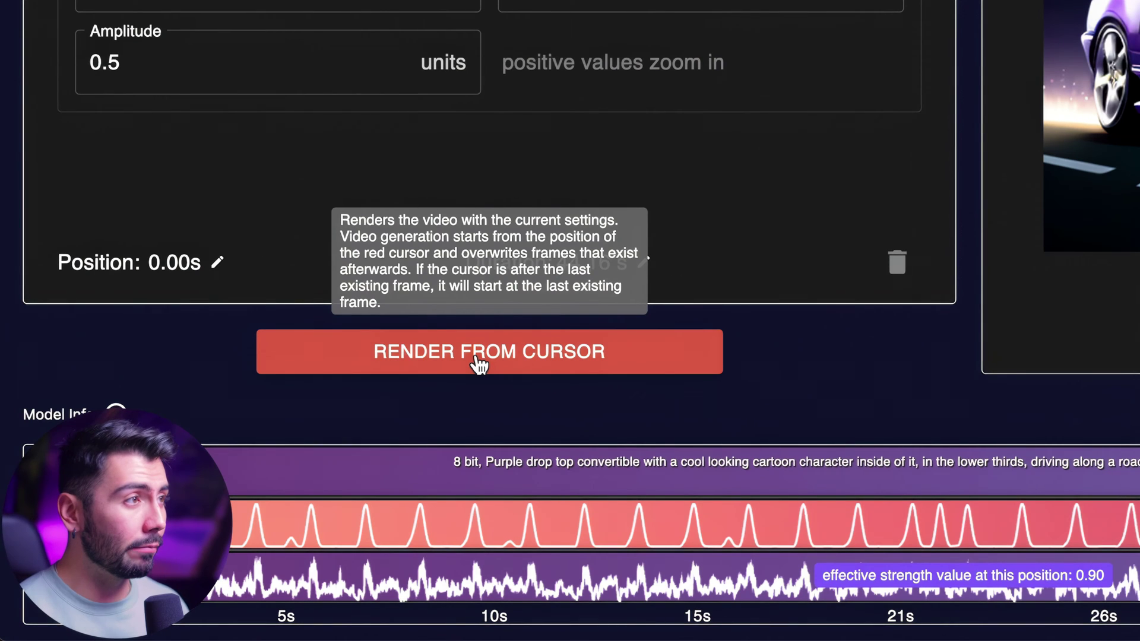
{"action": "left_click", "coordinate": [479, 363]}
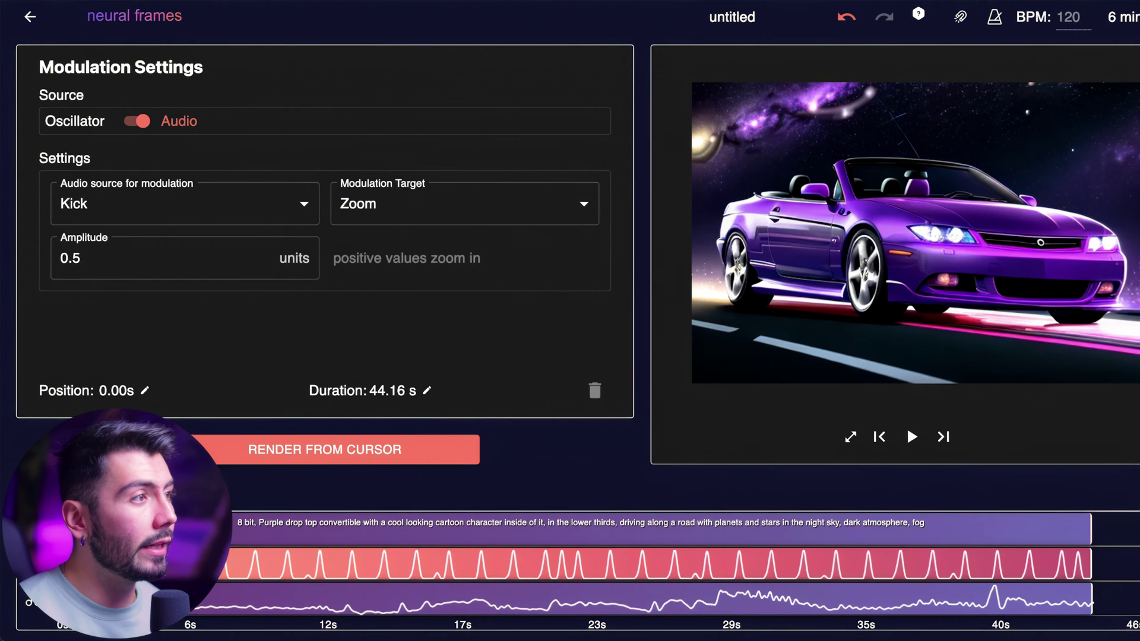
Reopen the convertible clip's prompt settings showing the 0.5 Kick-driven Zoom modulation.
{"action": "left_click", "coordinate": [332, 530]}
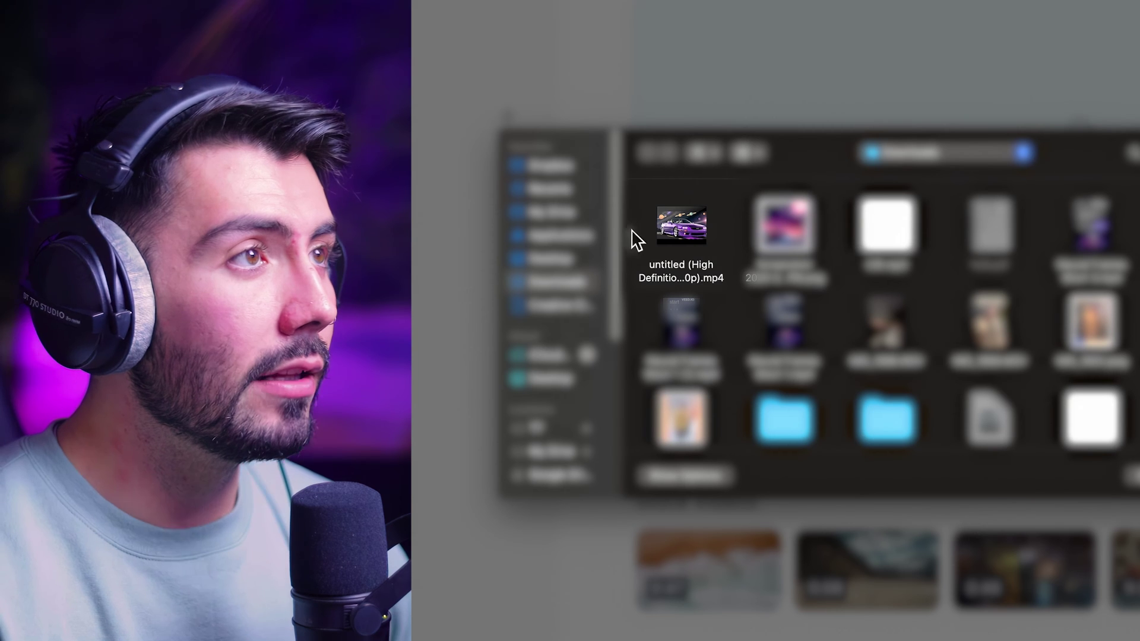
Upload the rendered convertible mp4 at Original 16:9 size and choose AUTO Subtitle.
{"action": "left_click", "coordinate": [681, 228]}
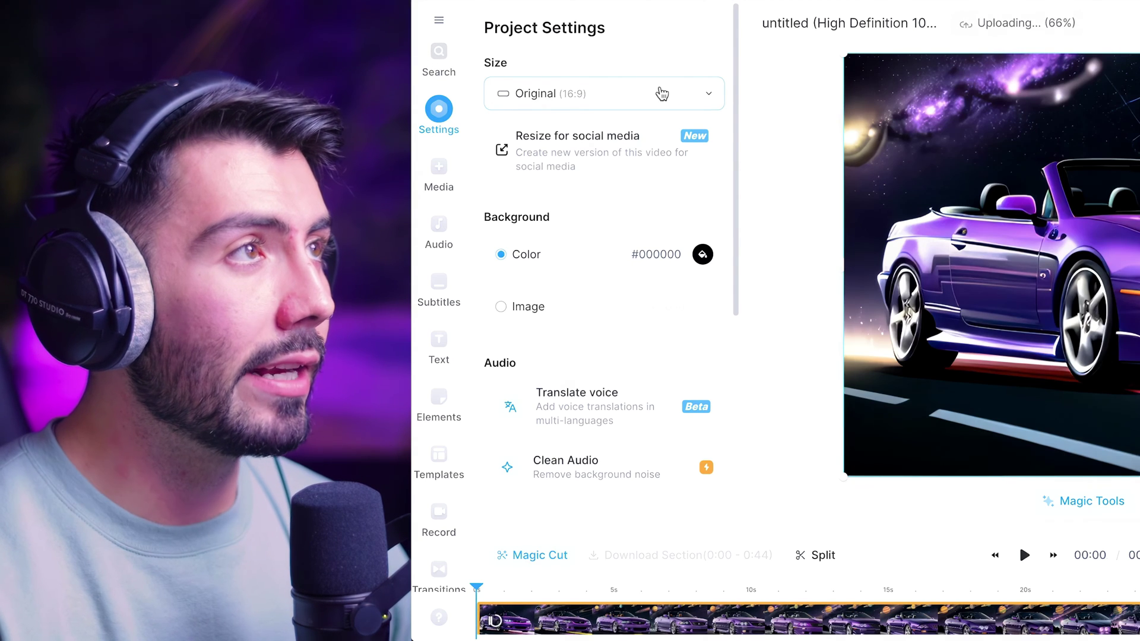
{"action": "left_click", "coordinate": [705, 97]}
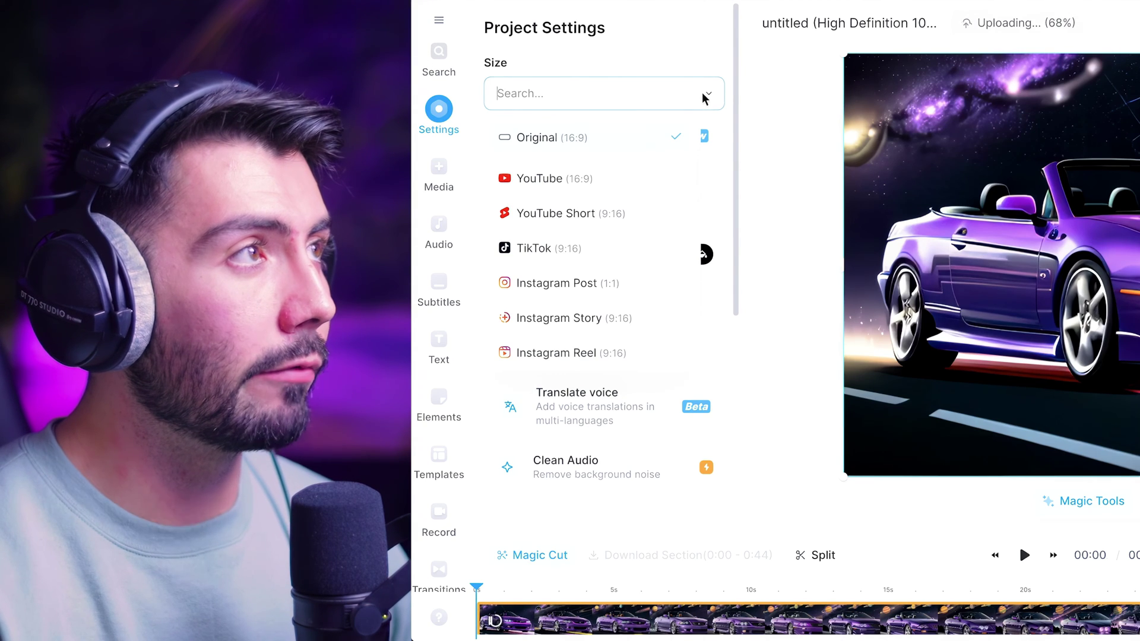
{"action": "left_click", "coordinate": [696, 102]}
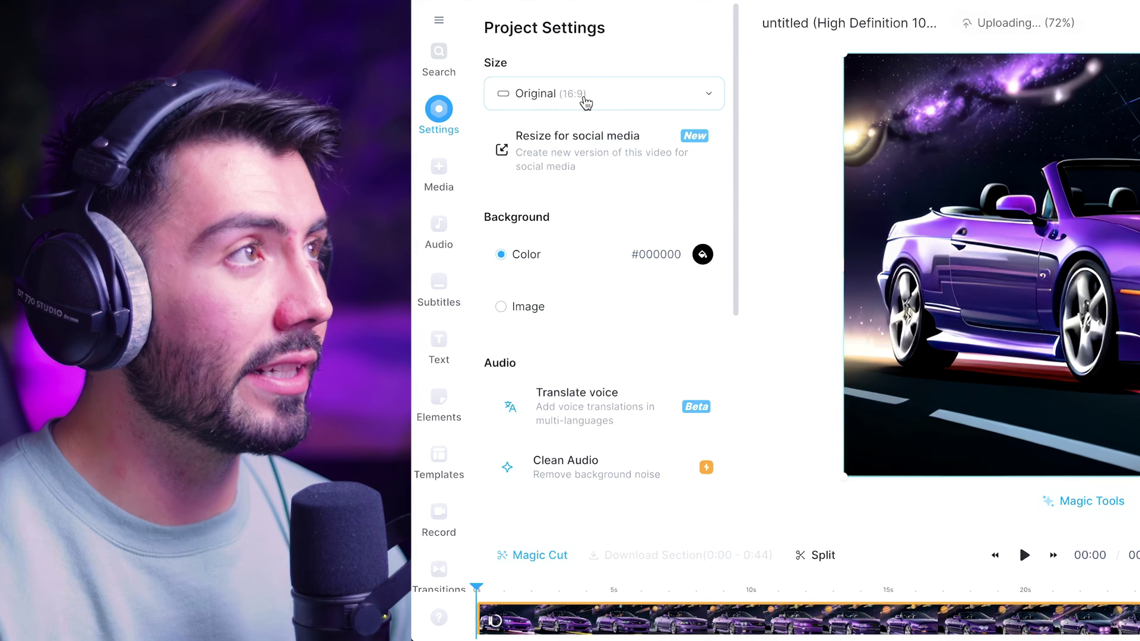
{"action": "scroll", "coordinate": [589, 285], "scroll_direction": "down", "scroll_amount": 3}
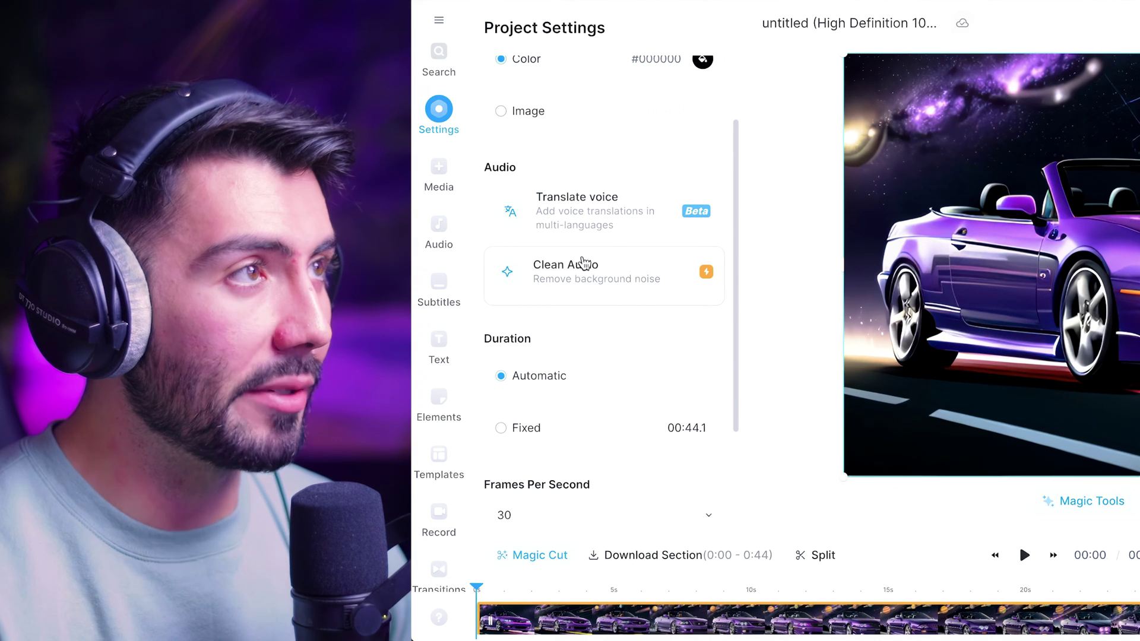
{"action": "scroll", "coordinate": [624, 278], "scroll_direction": "up", "scroll_amount": 3}
{"action": "left_click", "coordinate": [439, 288]}
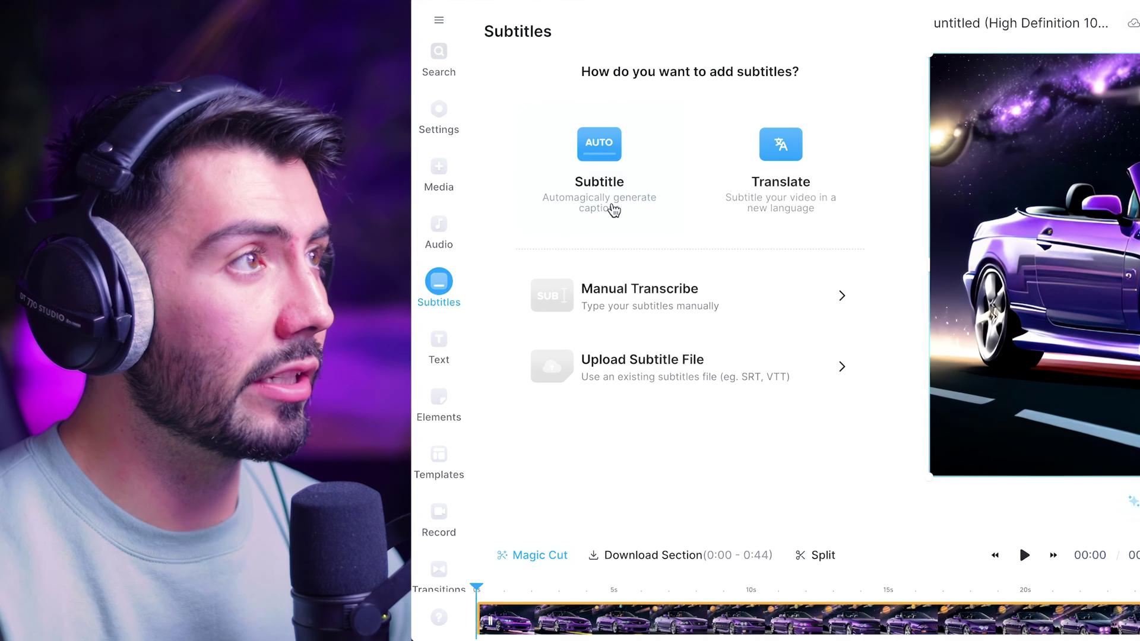
{"action": "left_click", "coordinate": [596, 155]}
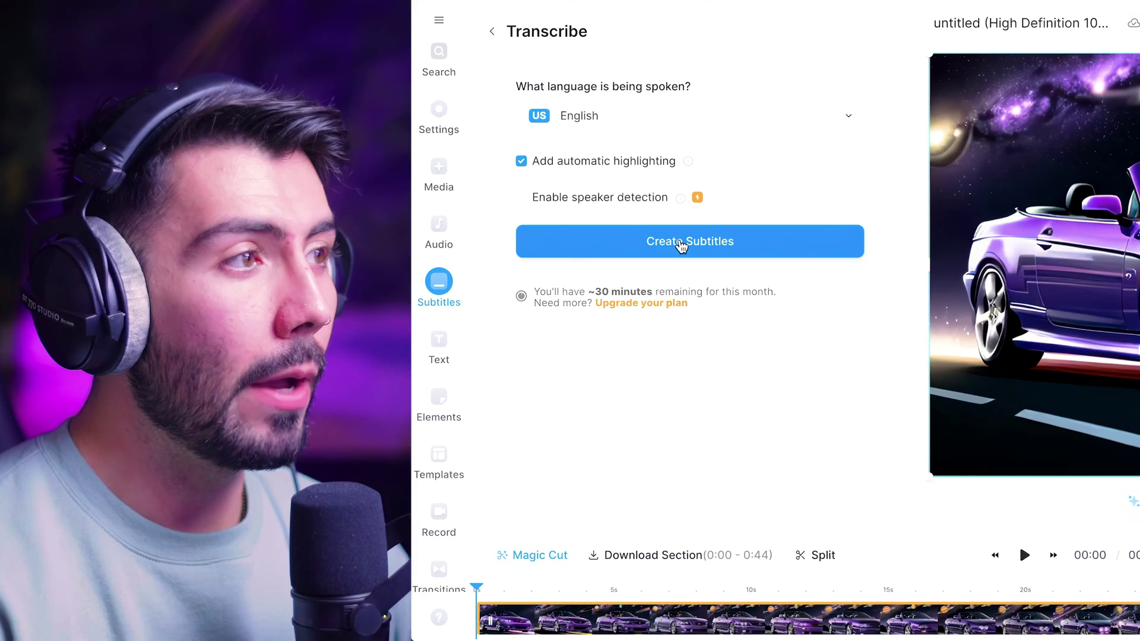
Generate the English auto subtitles and delete the stray 'It.' line.
{"action": "left_click", "coordinate": [681, 246]}
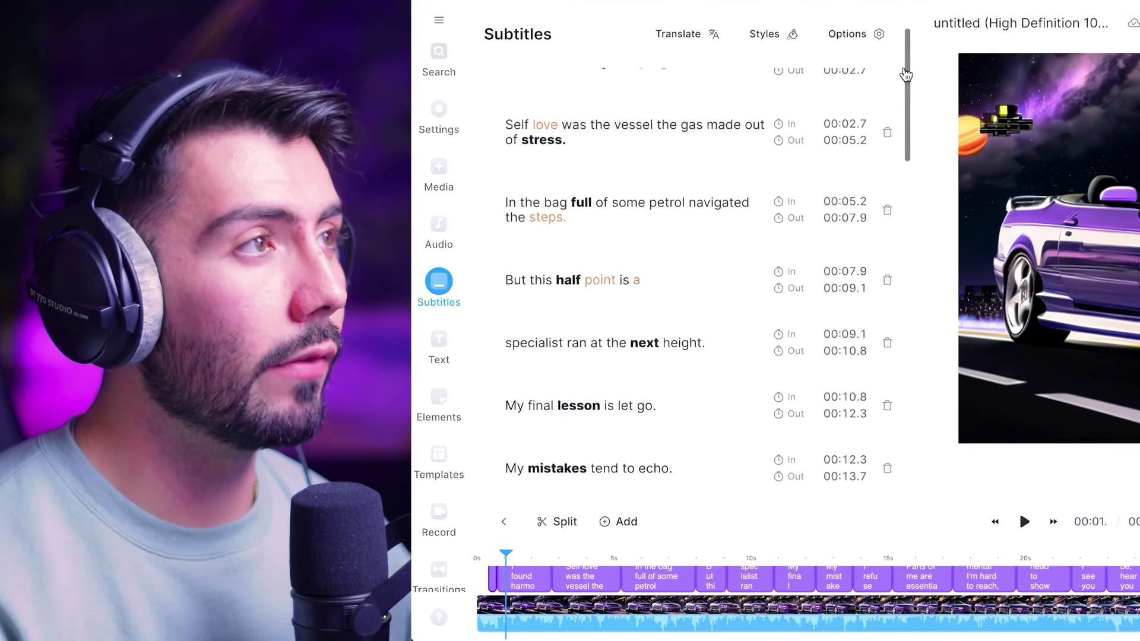
{"action": "scroll", "coordinate": [898, 177], "scroll_direction": "down", "scroll_amount": 6}
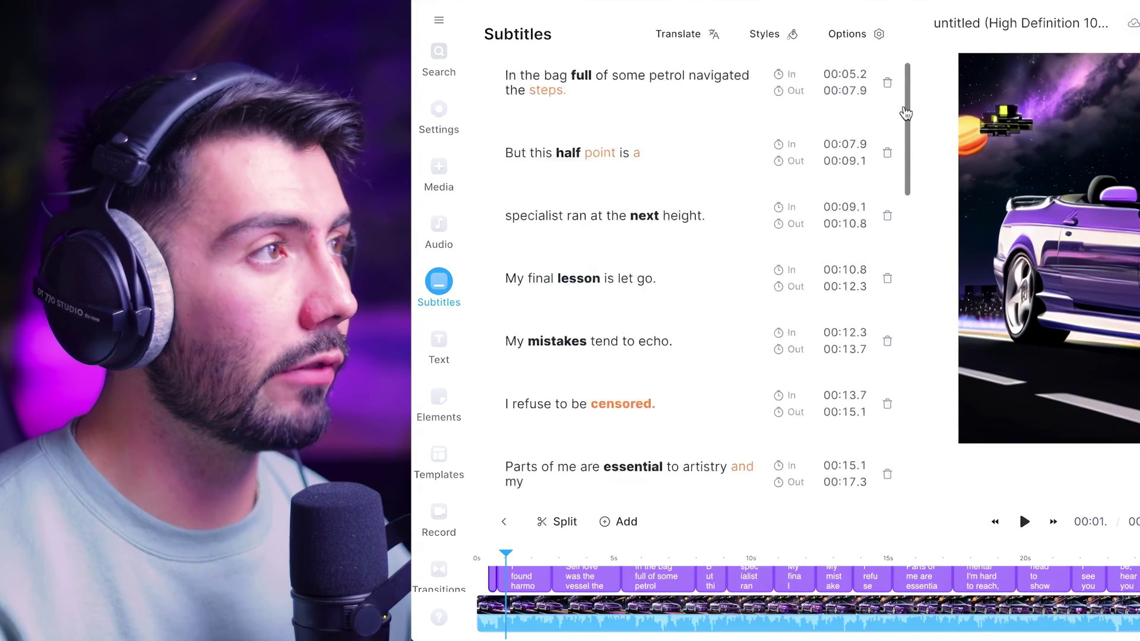
{"action": "scroll", "coordinate": [898, 177], "scroll_direction": "up", "scroll_amount": 8}
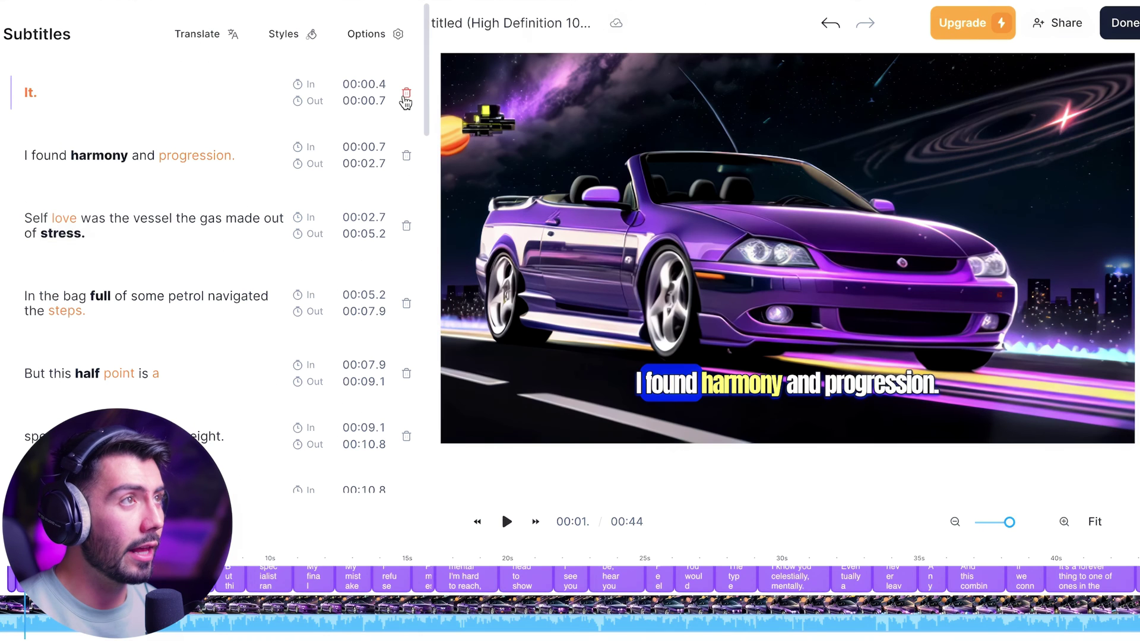
{"action": "left_click", "coordinate": [507, 521]}
{"action": "left_click", "coordinate": [507, 522]}
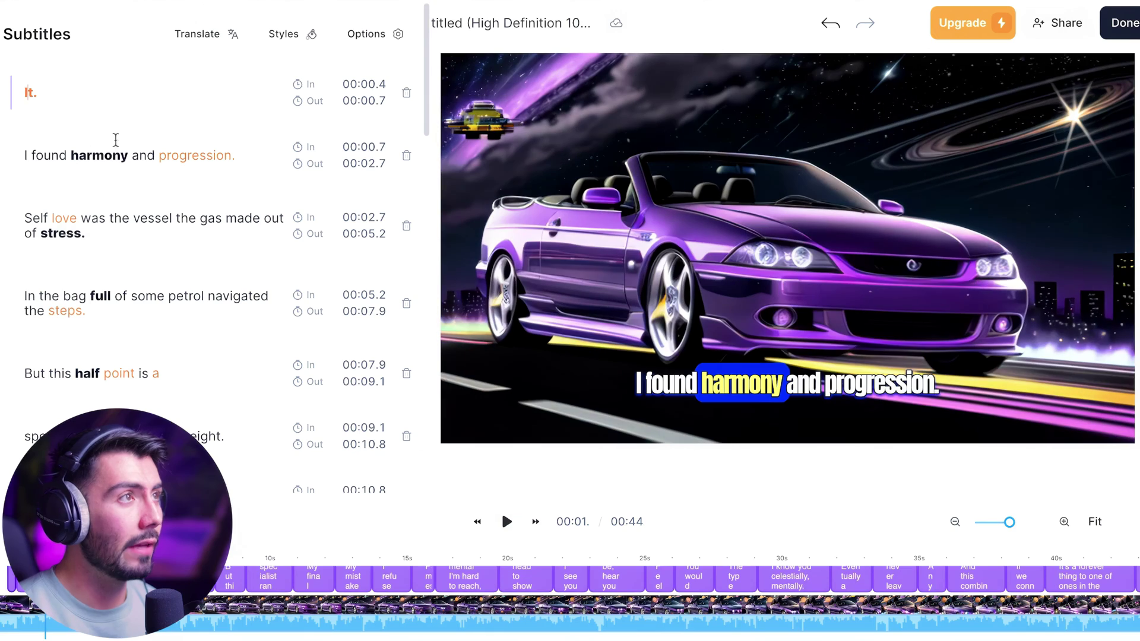
{"action": "left_click", "coordinate": [407, 93]}
Change the third line's opening 'In' to 'And' so it reads 'And the bag full'.
{"action": "left_click", "coordinate": [506, 522]}
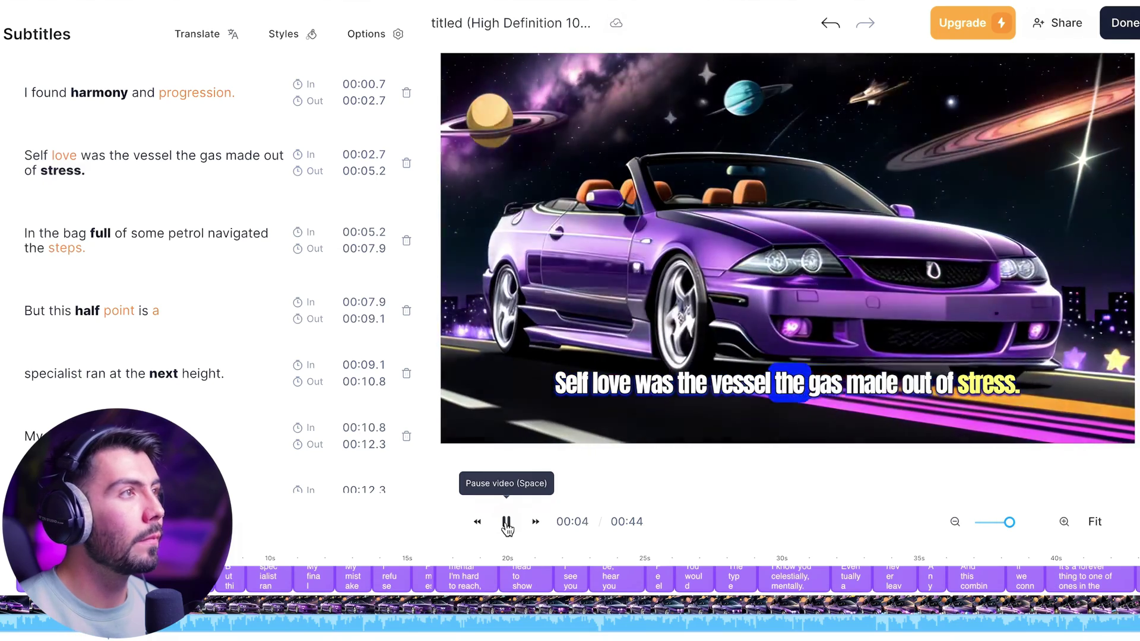
{"action": "left_click", "coordinate": [507, 524]}
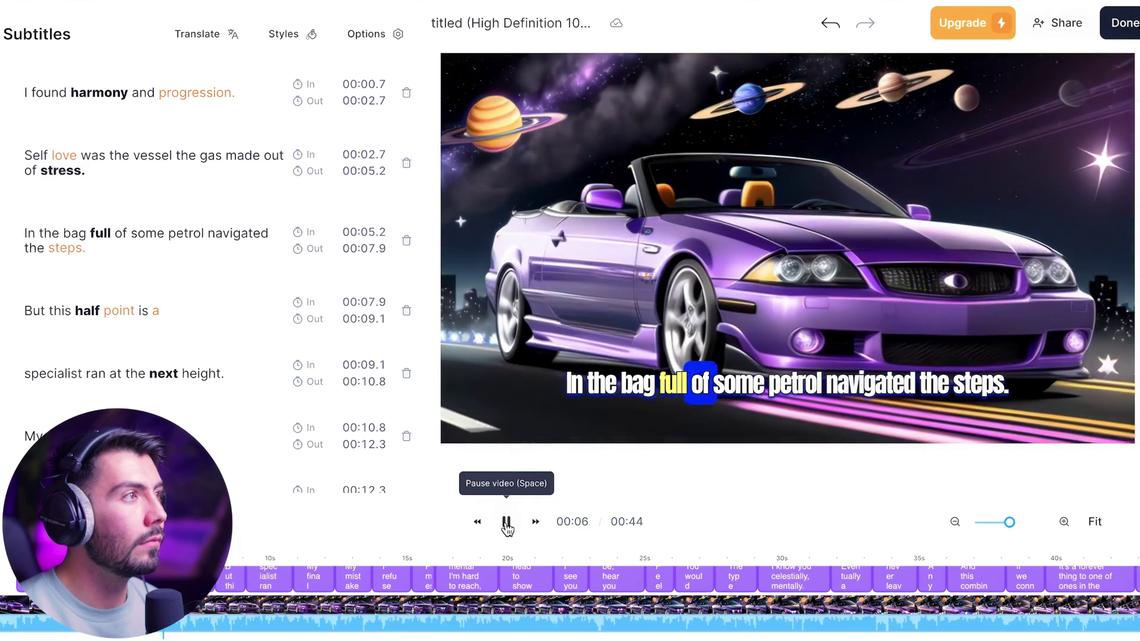
{"action": "left_click", "coordinate": [36, 232]}
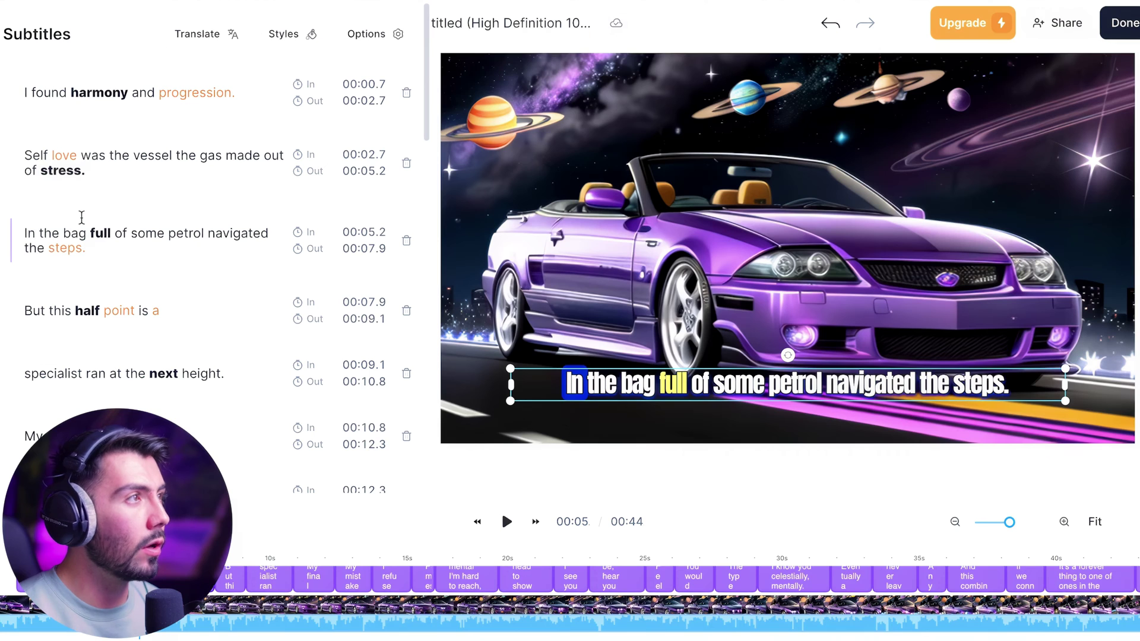
{"action": "type", "text": "and"}
{"action": "left_click", "coordinate": [507, 522]}
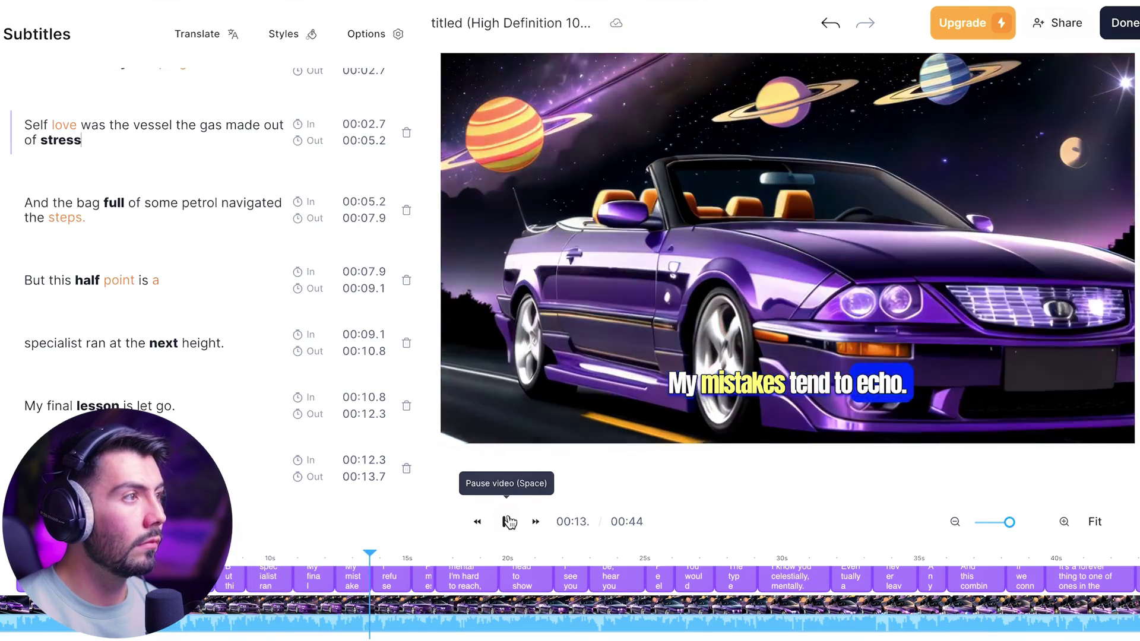
Replace the lyric 'censored' with 'stenciled' in the subtitles.
{"action": "left_click", "coordinate": [509, 523]}
{"action": "mouse_move", "coordinate": [140, 383]}
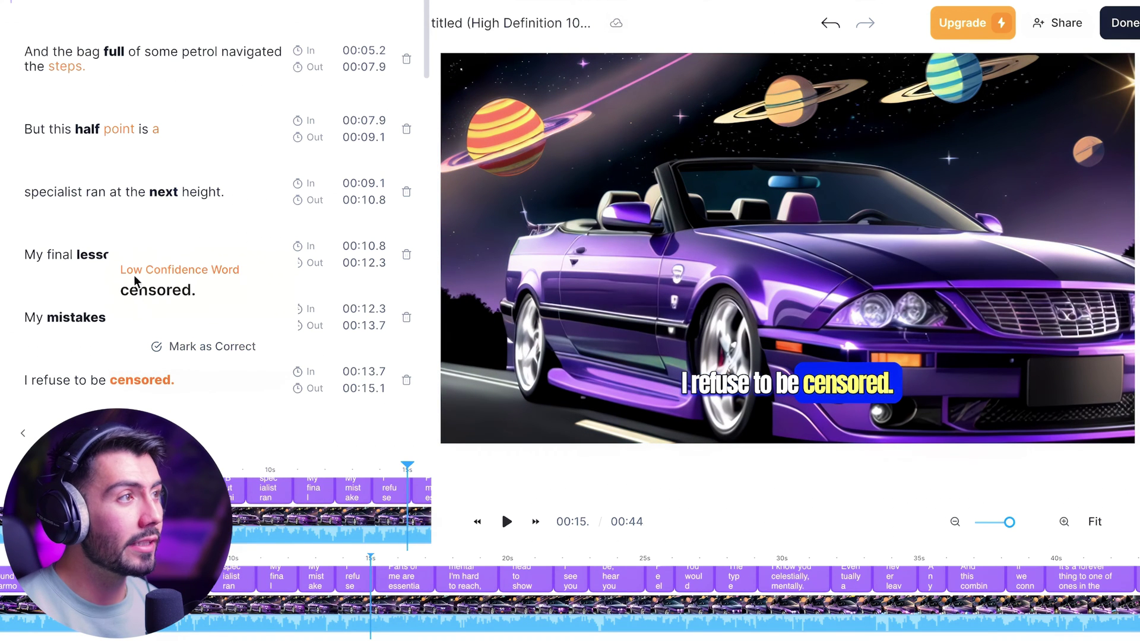
{"action": "double_click", "coordinate": [135, 380]}
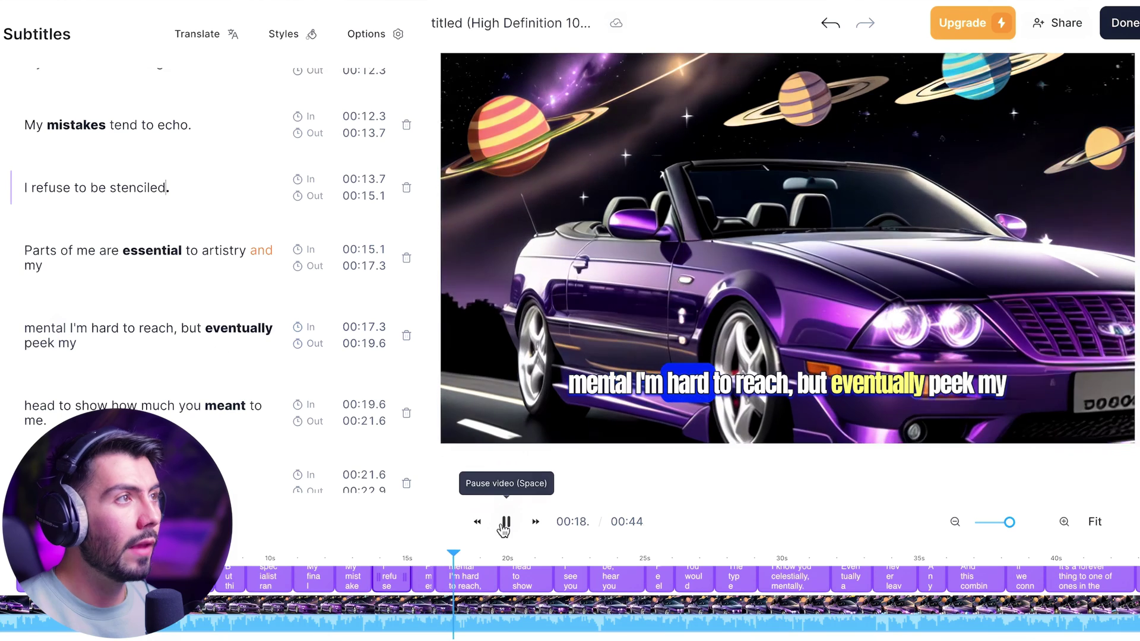
Mark 'cosmos.' as correct in the 39.5–42.8 s subtitle line.
{"action": "left_click", "coordinate": [505, 523]}
{"action": "mouse_move", "coordinate": [261, 262]}
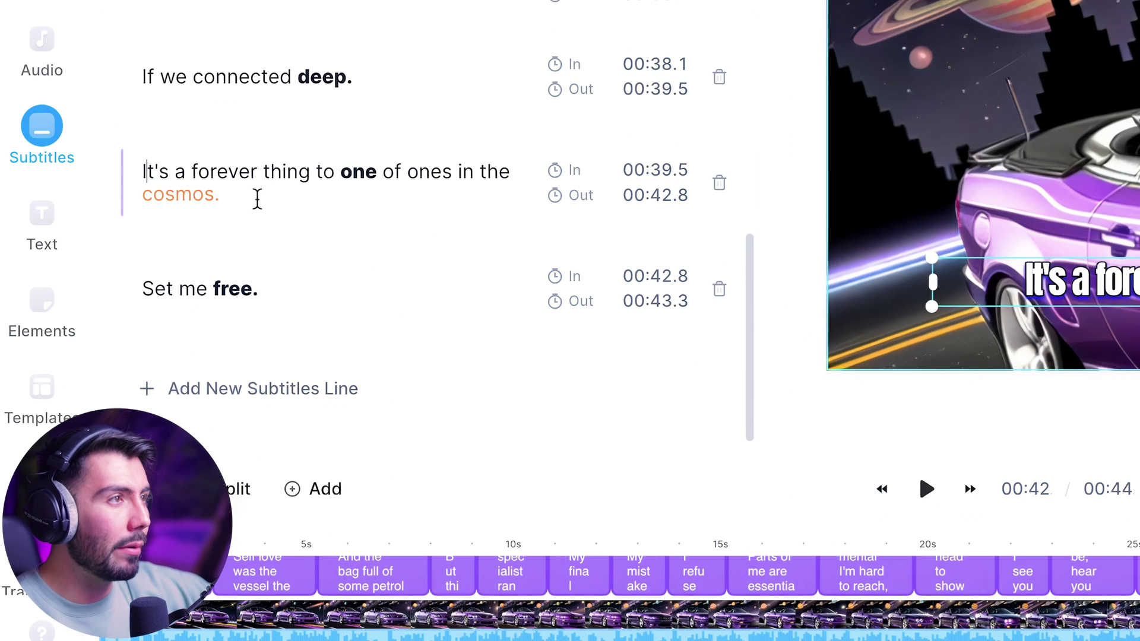
{"action": "mouse_move", "coordinate": [181, 194]}
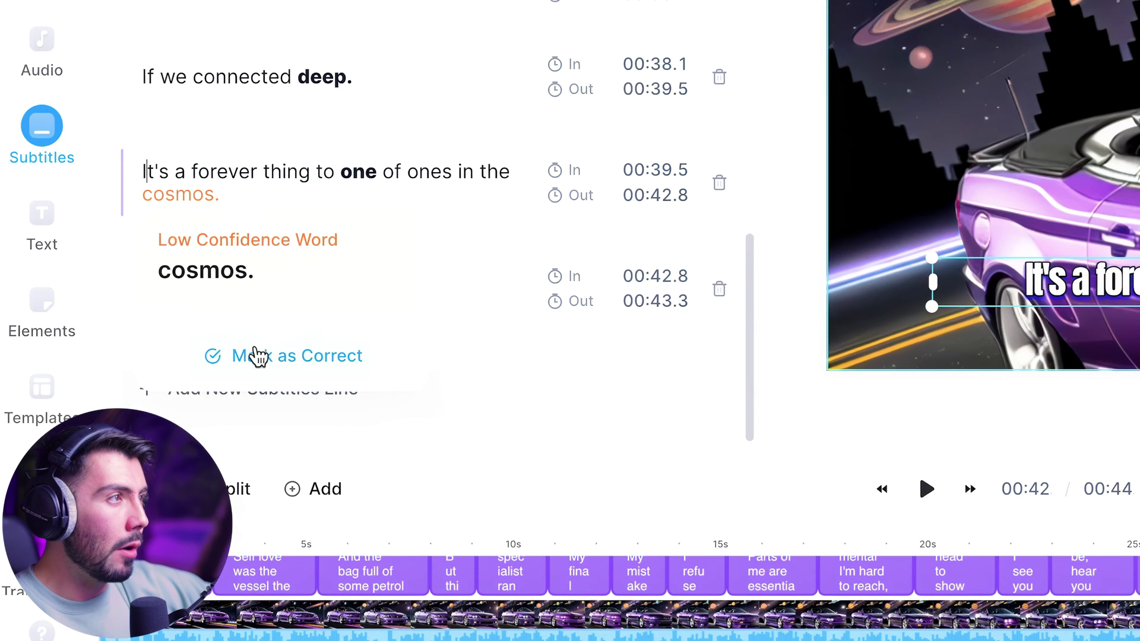
{"action": "left_click", "coordinate": [255, 355]}
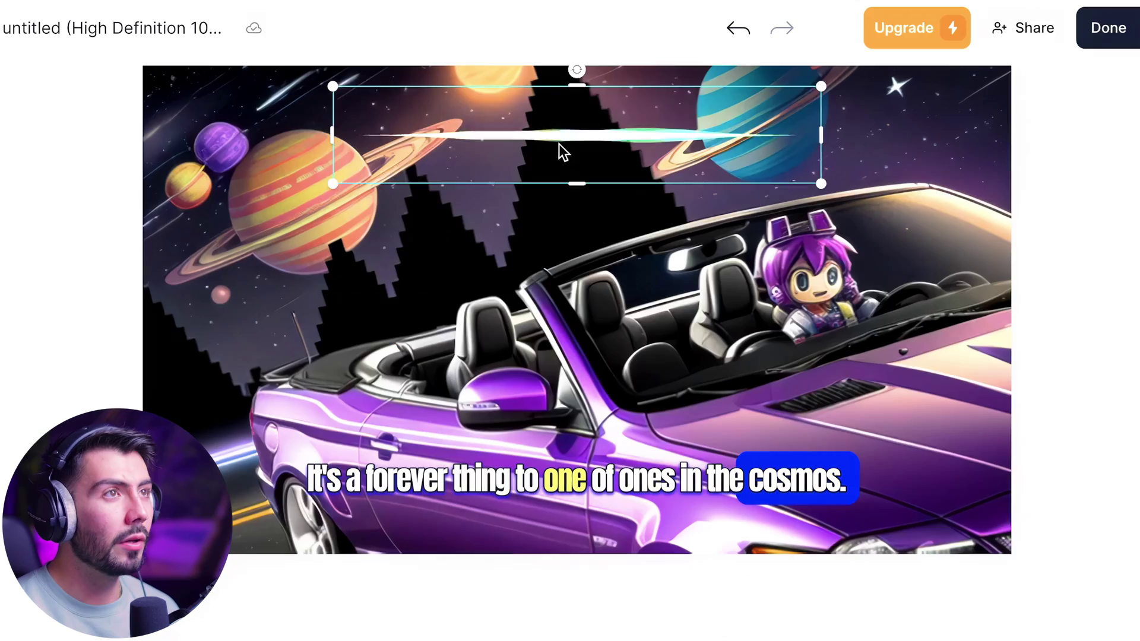
Shrink and reposition the top sound-wave visualizer, and move the subtitles up onto the car mid-frame.
{"action": "left_click_drag", "start_coordinate": [1139, 184], "coordinate": [1095, 215]}
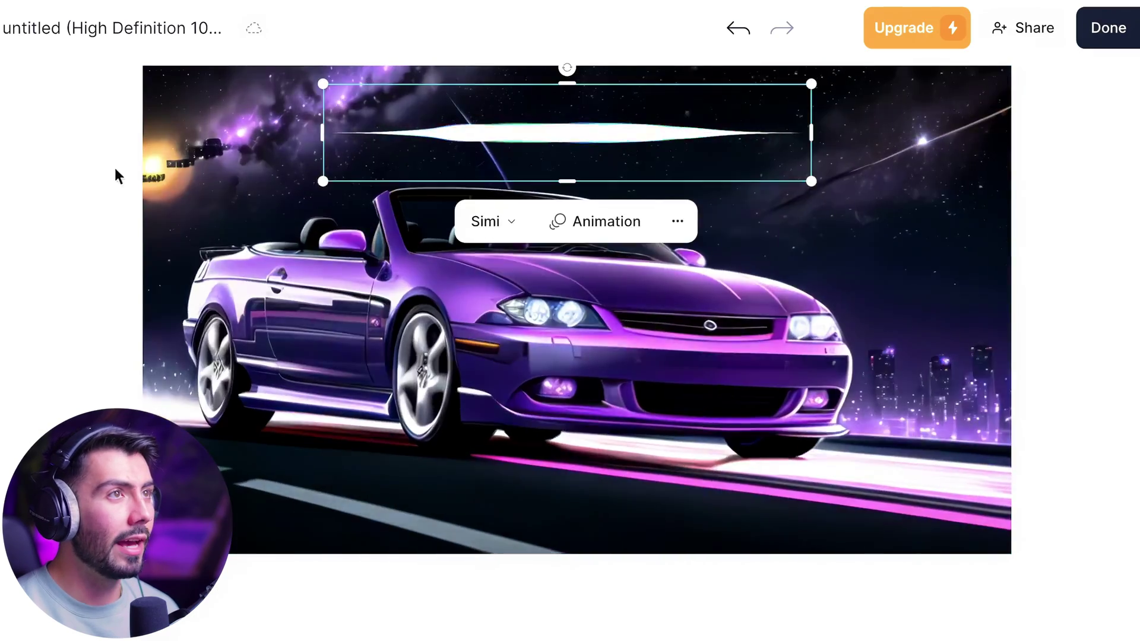
{"action": "left_click", "coordinate": [331, 632]}
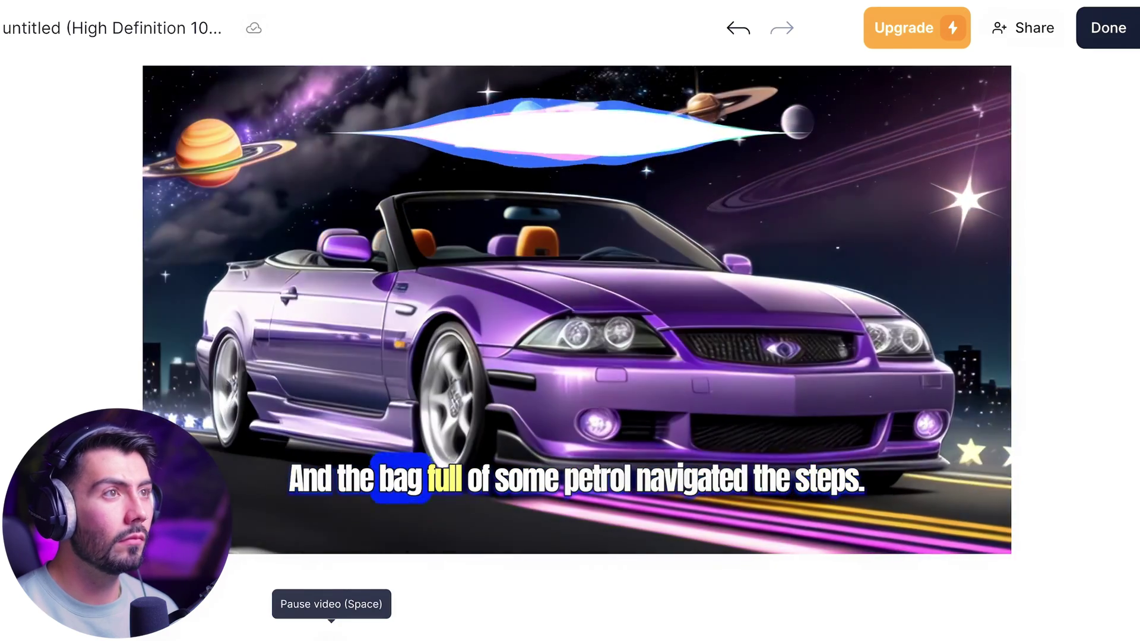
{"action": "left_click", "coordinate": [739, 152]}
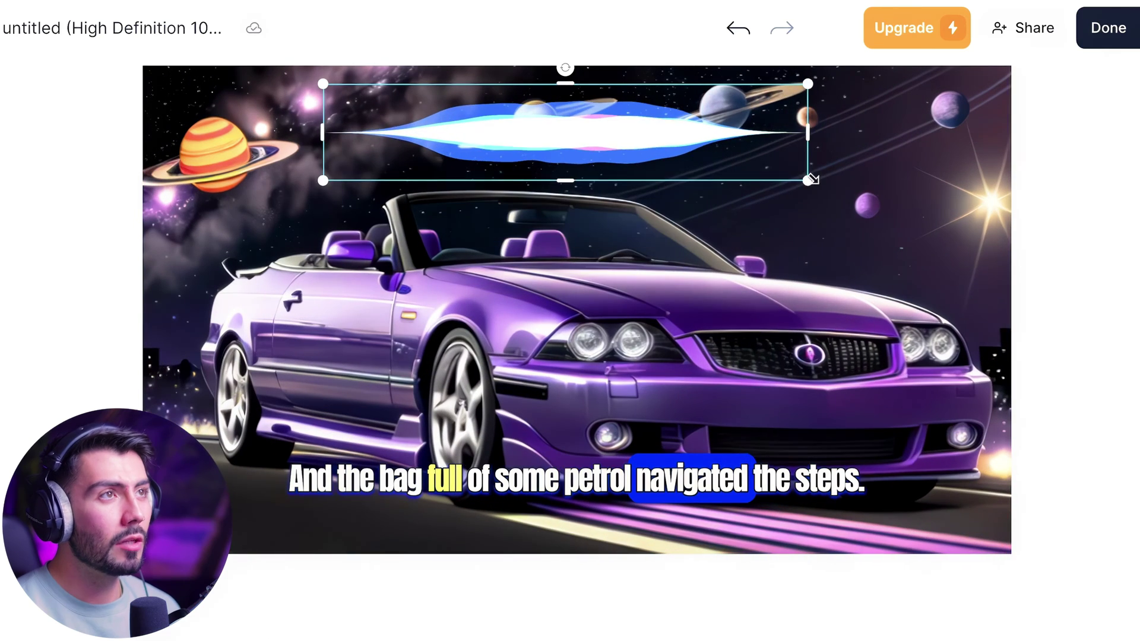
{"action": "left_click_drag", "start_coordinate": [747, 154], "coordinate": [711, 161]}
{"action": "mouse_move", "coordinate": [594, 135]}
{"action": "left_mouse_down"}
{"action": "mouse_move", "coordinate": [634, 160]}
{"action": "mouse_move", "coordinate": [520, 256]}
{"action": "mouse_move", "coordinate": [509, 394]}
{"action": "mouse_move", "coordinate": [615, 133]}
{"action": "left_mouse_up"}
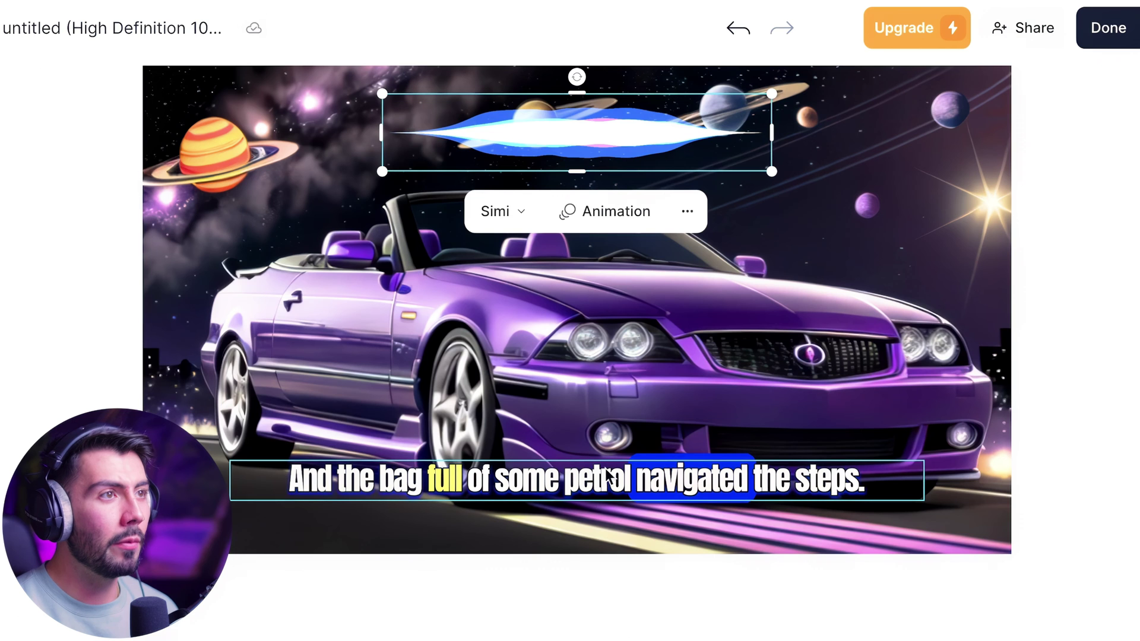
{"action": "left_click_drag", "start_coordinate": [604, 463], "coordinate": [585, 316]}
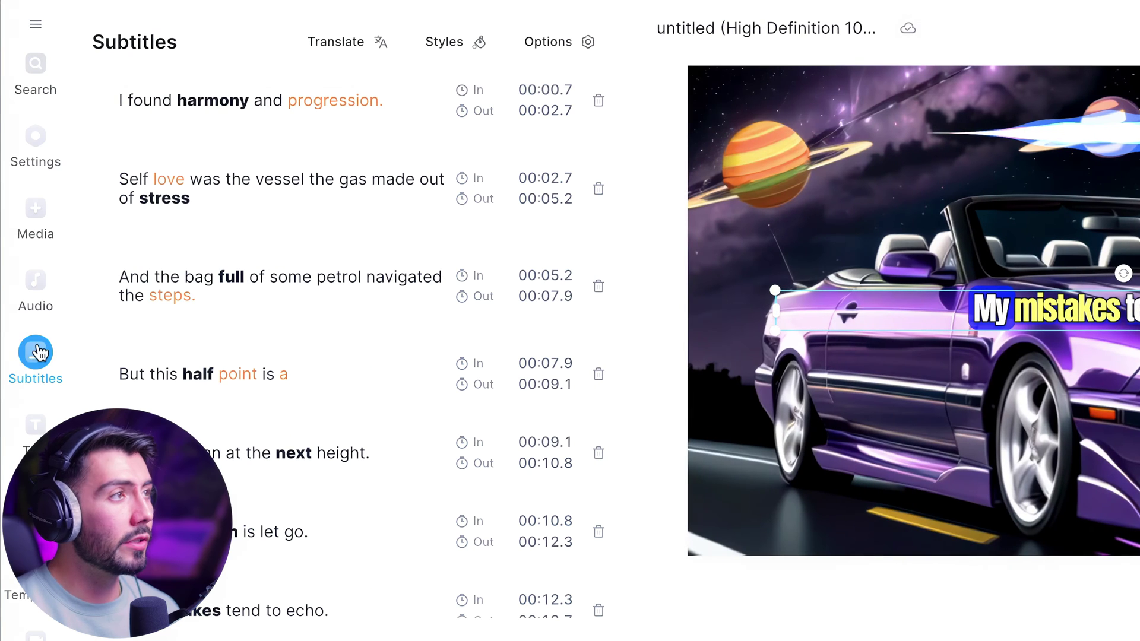
Preview the Fluffy, SA-8 and Bubblegum subtitle presets during playback, then apply Karaoke.
{"action": "left_click", "coordinate": [460, 53]}
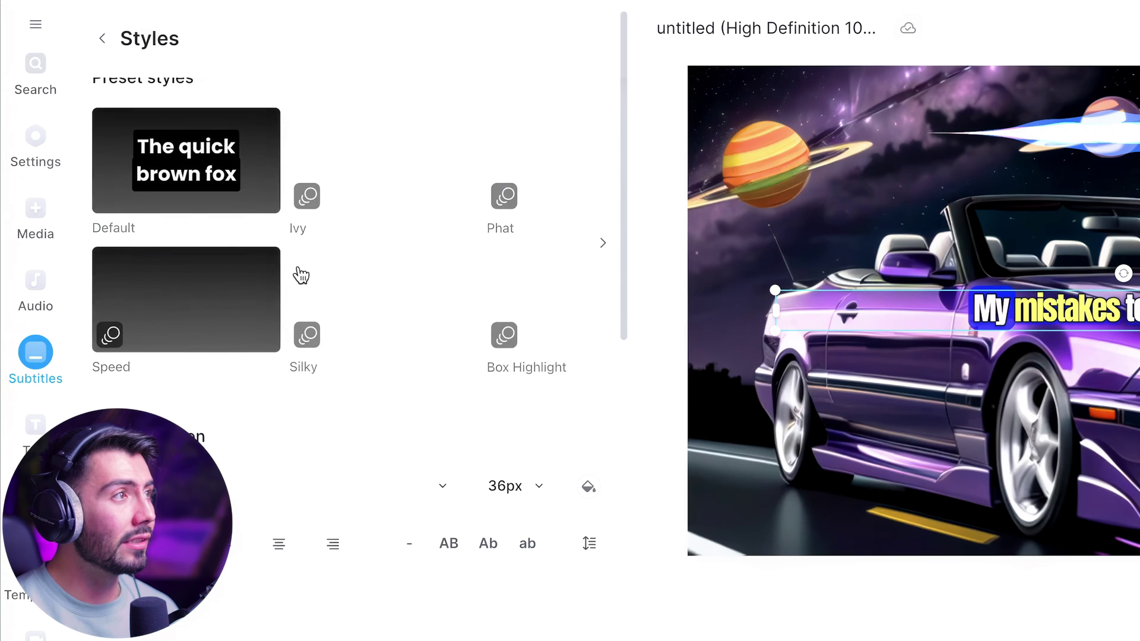
{"action": "left_click", "coordinate": [603, 242]}
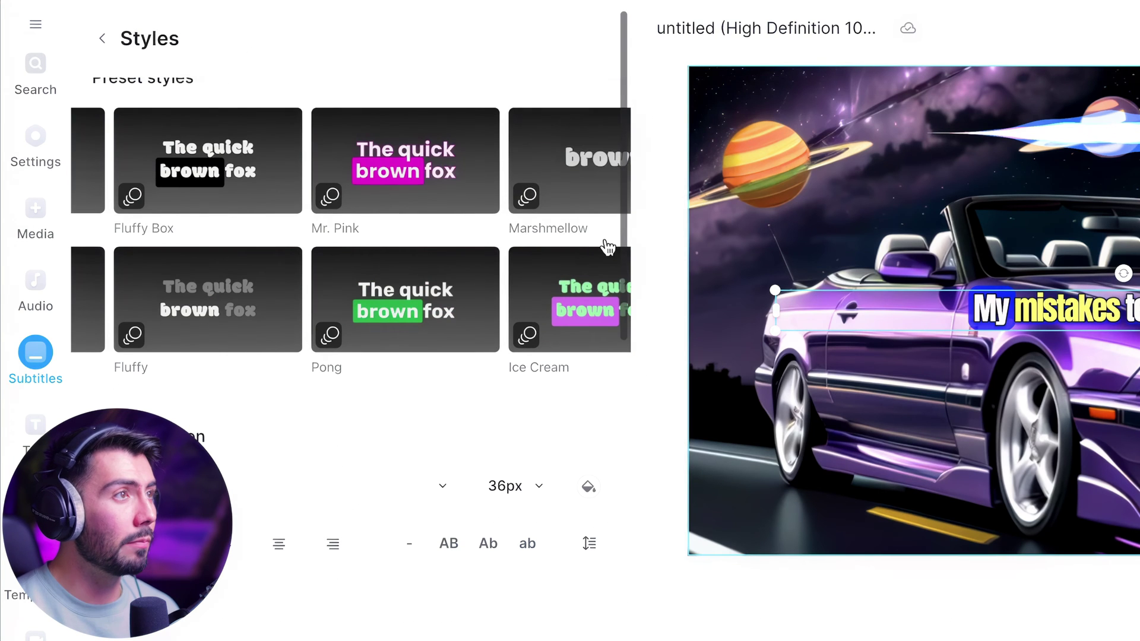
{"action": "left_click", "coordinate": [208, 291]}
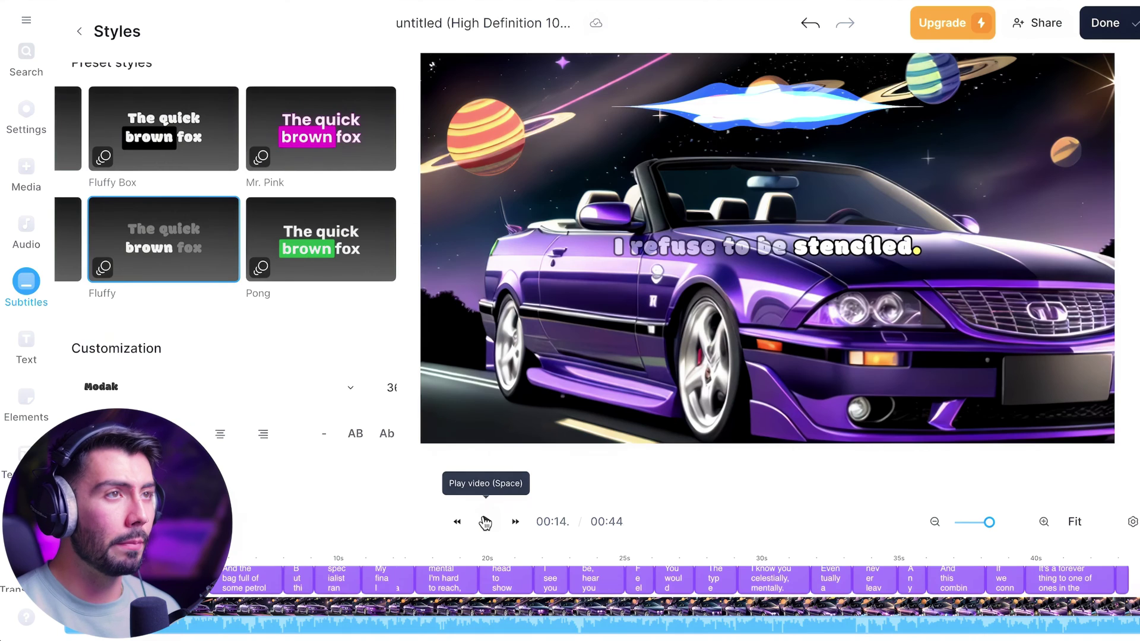
{"action": "left_click", "coordinate": [485, 523]}
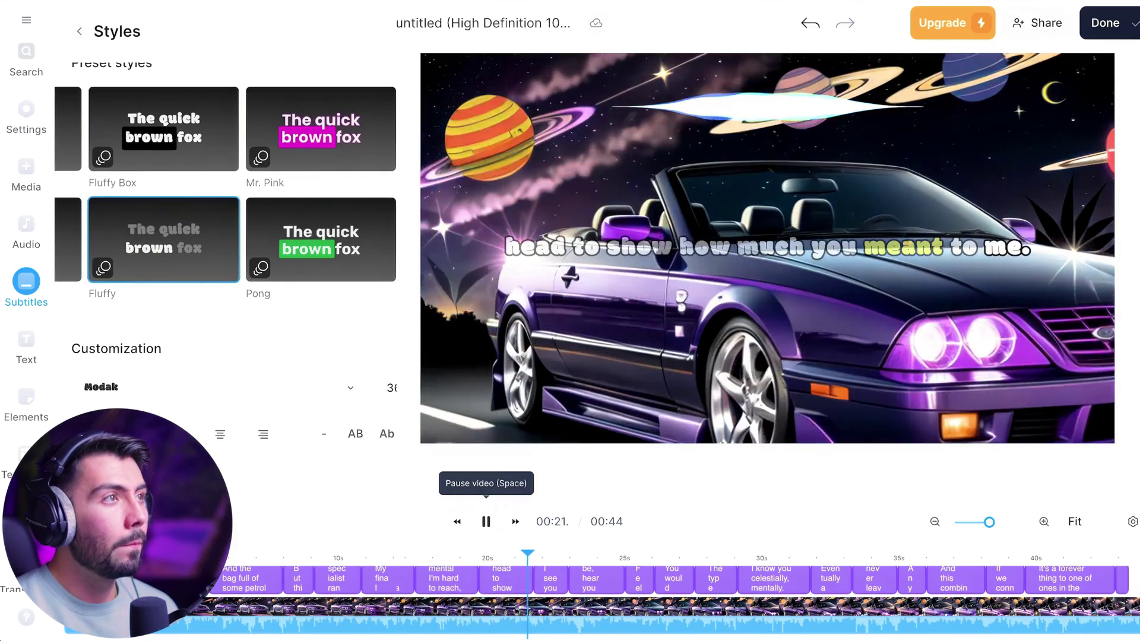
{"action": "scroll", "coordinate": [237, 178], "scroll_direction": "right", "scroll_amount": 5}
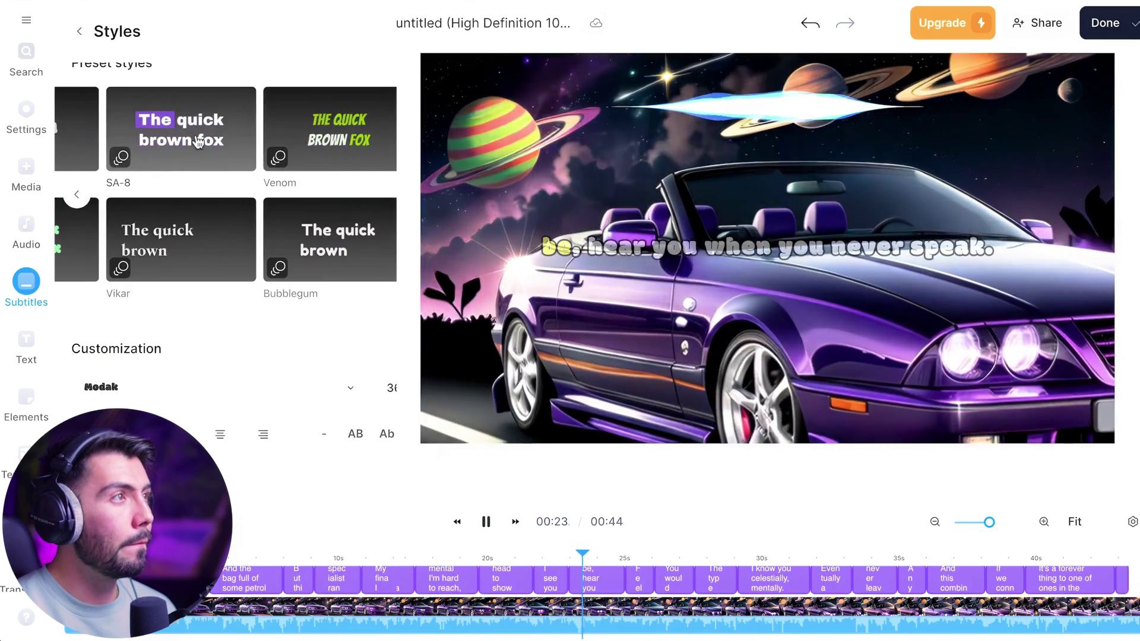
{"action": "left_click", "coordinate": [238, 148]}
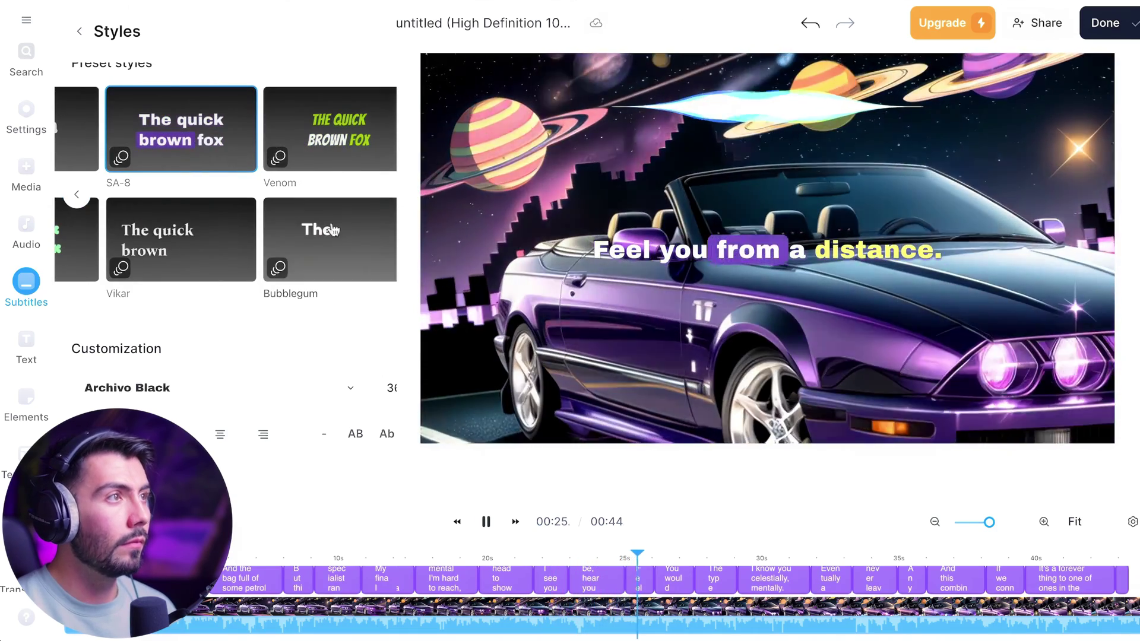
{"action": "left_click", "coordinate": [325, 239]}
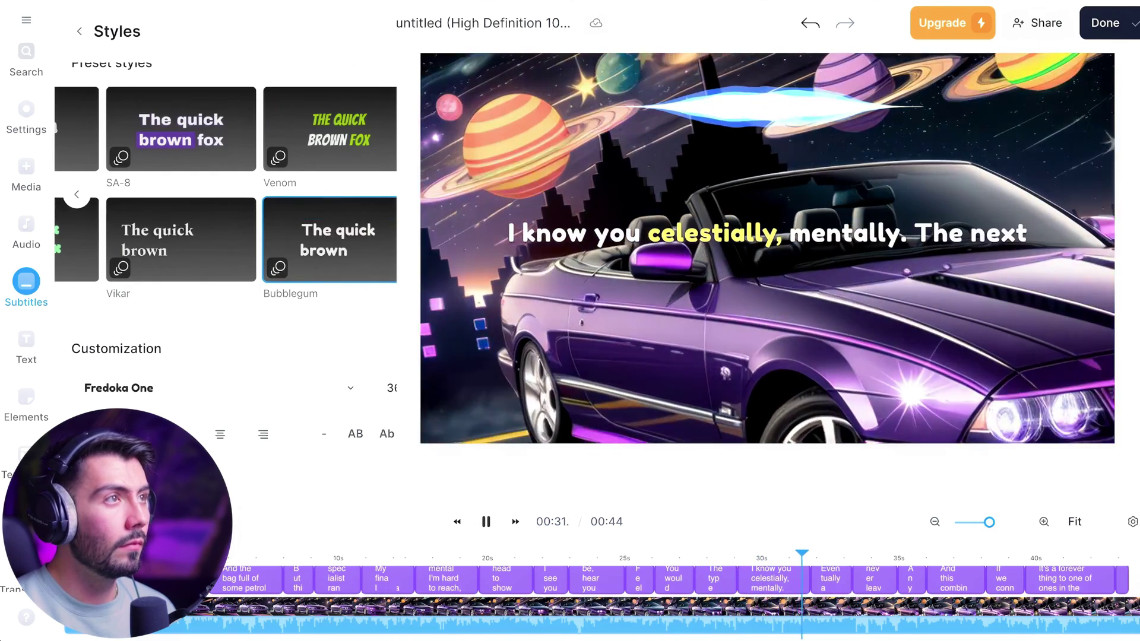
{"action": "scroll", "coordinate": [225, 196], "scroll_direction": "right", "scroll_amount": 5}
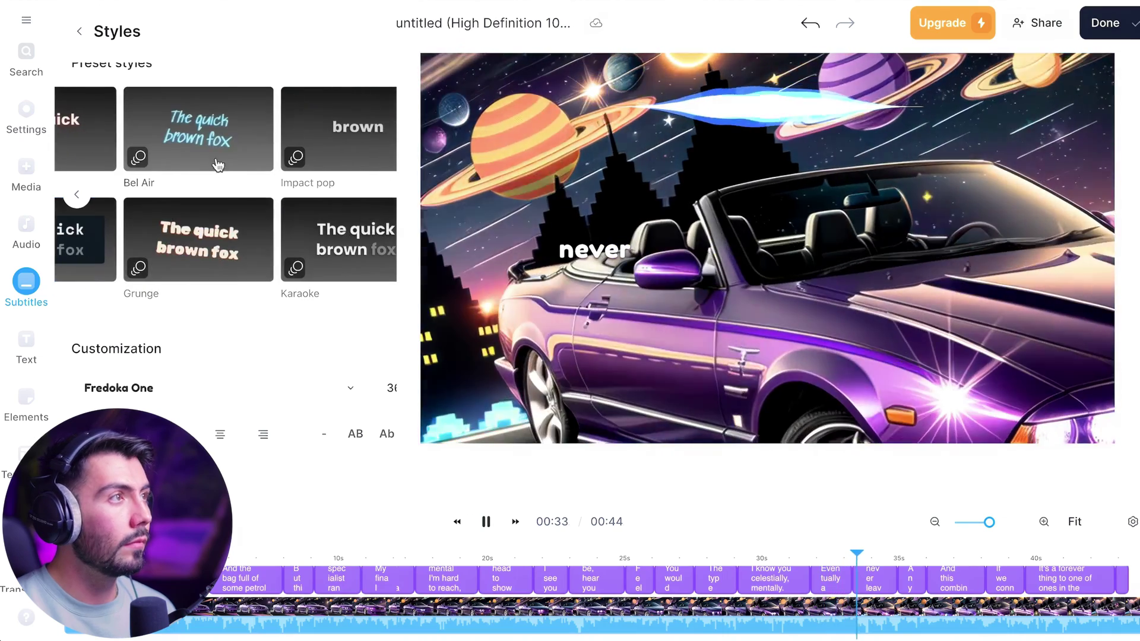
{"action": "left_click", "coordinate": [339, 240]}
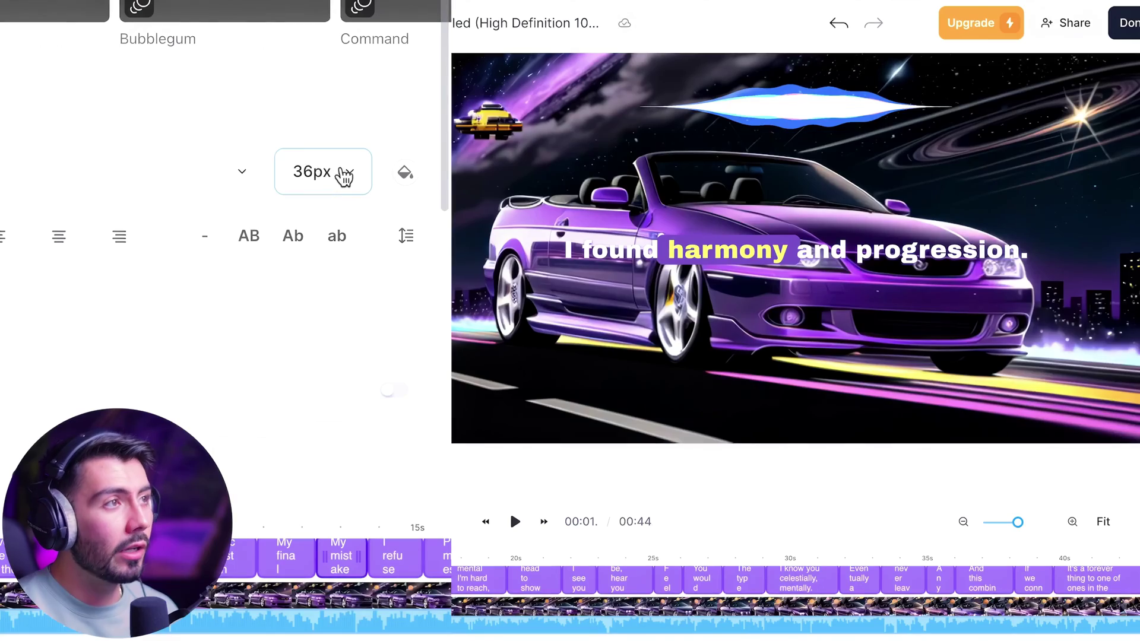
Make the subtitle text 48px and switch it to a new font.
{"action": "left_click", "coordinate": [344, 174]}
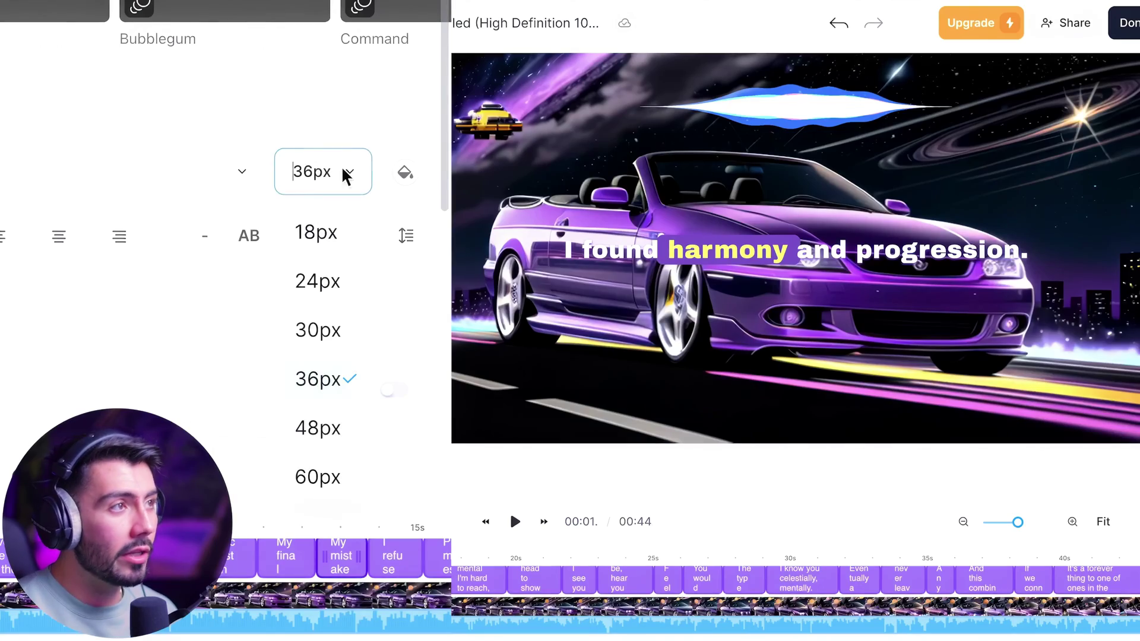
{"action": "left_click", "coordinate": [326, 428]}
{"action": "left_click", "coordinate": [178, 172]}
{"action": "scroll", "coordinate": [115, 213], "scroll_direction": "down", "scroll_amount": 3}
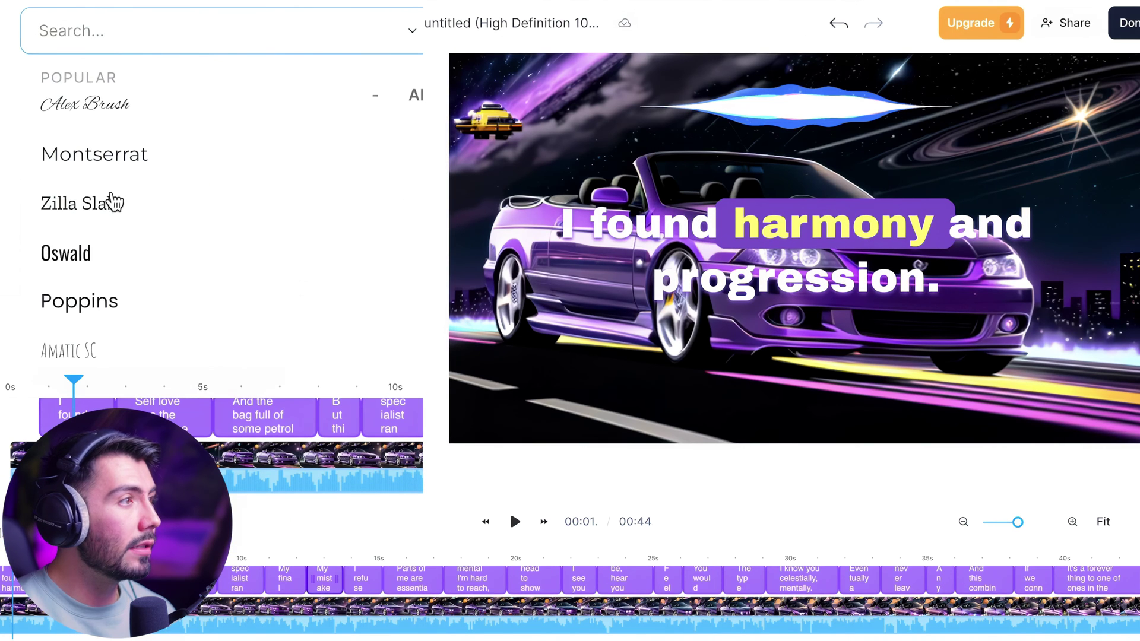
{"action": "left_click", "coordinate": [115, 216]}
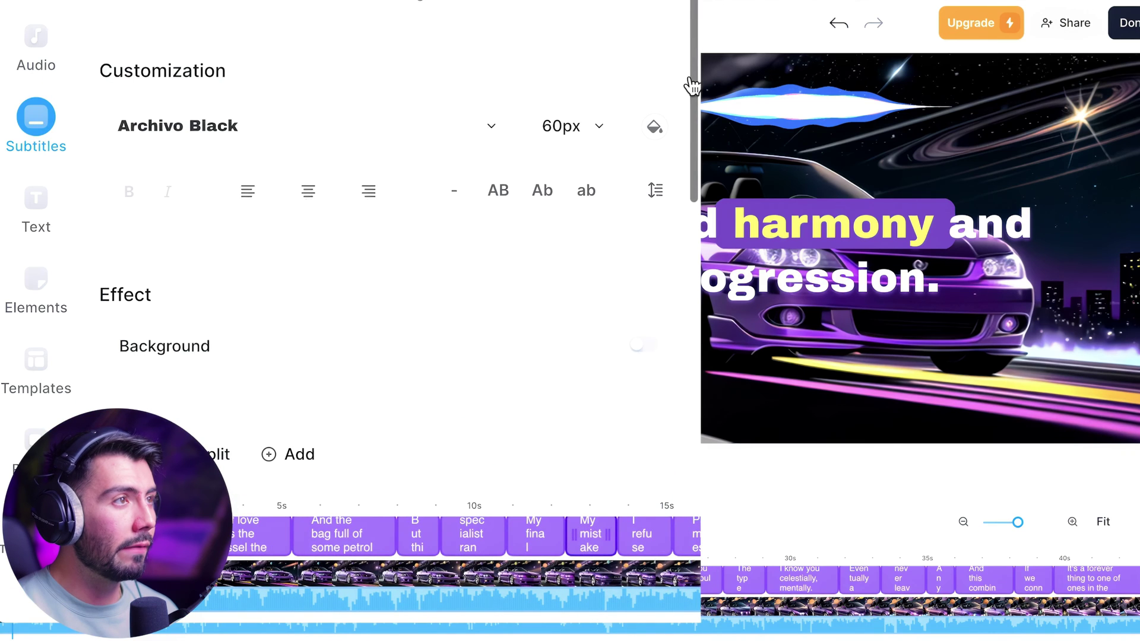
Try then remove a subtitle Background, and turn on a dark Text Outline.
{"action": "scroll", "coordinate": [683, 106], "scroll_direction": "down", "scroll_amount": 2}
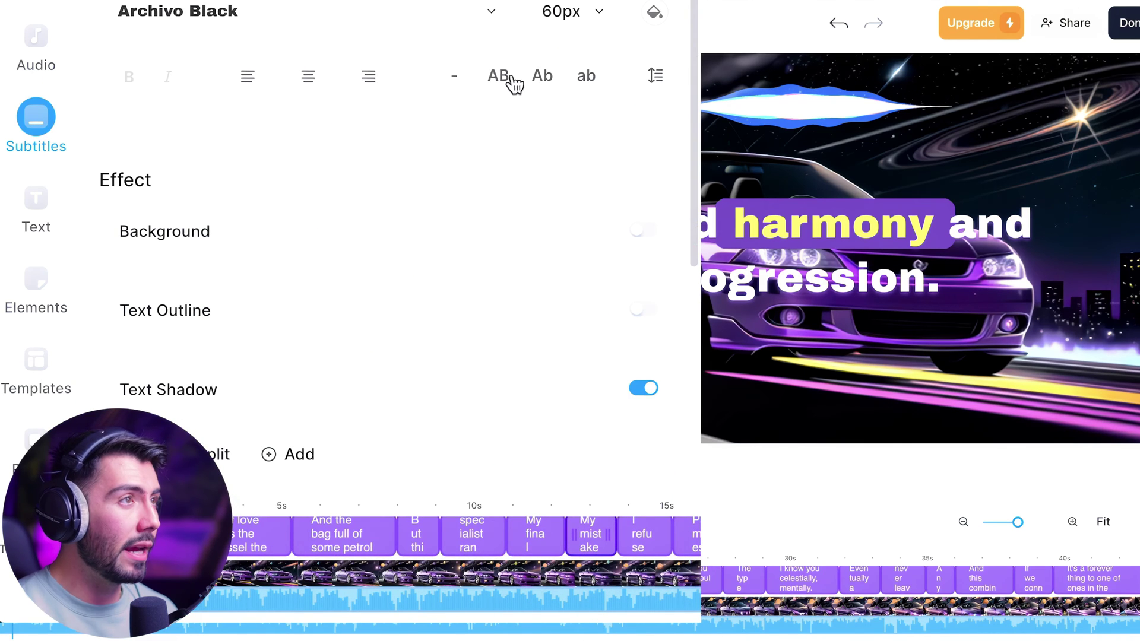
{"action": "left_click_drag", "start_coordinate": [691, 51], "coordinate": [672, 158]}
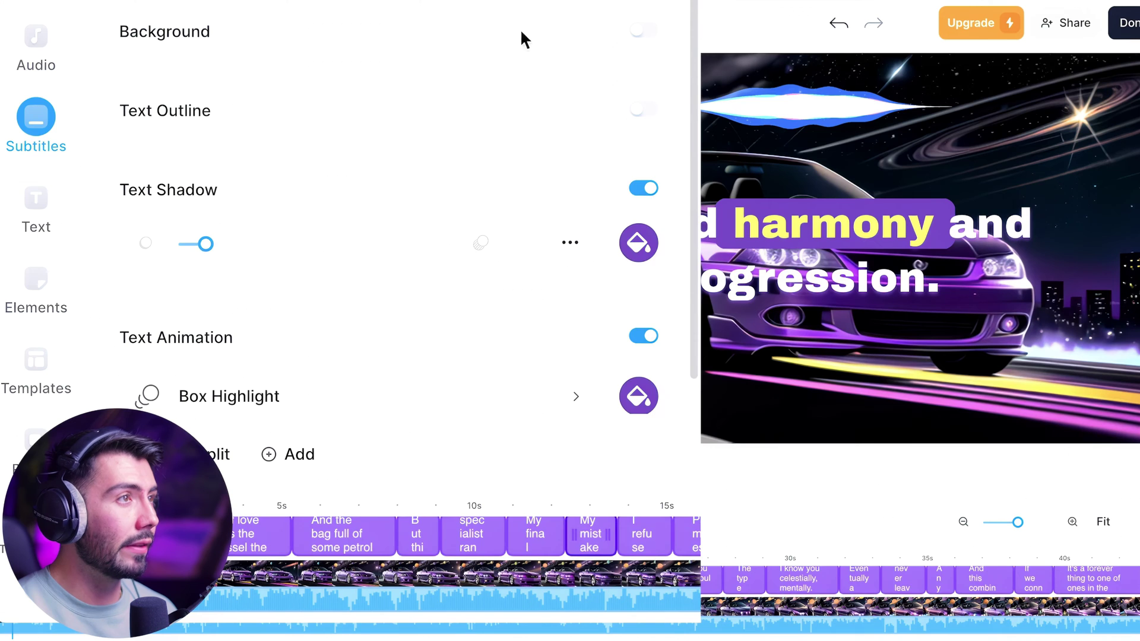
{"action": "left_click", "coordinate": [646, 39]}
{"action": "left_click", "coordinate": [645, 37]}
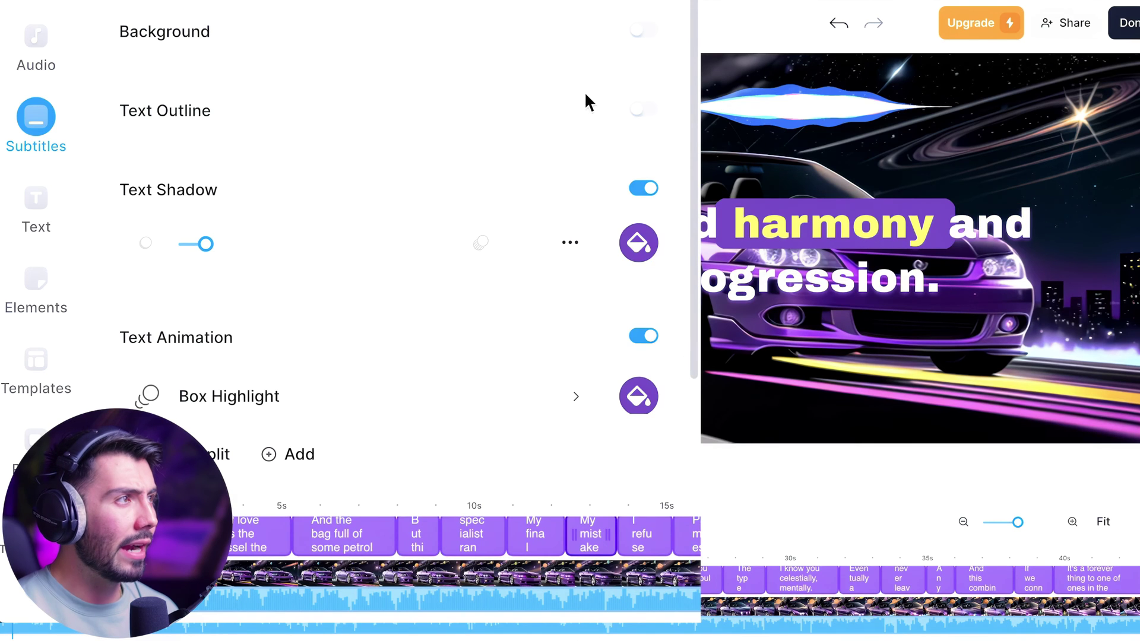
{"action": "left_click", "coordinate": [644, 111]}
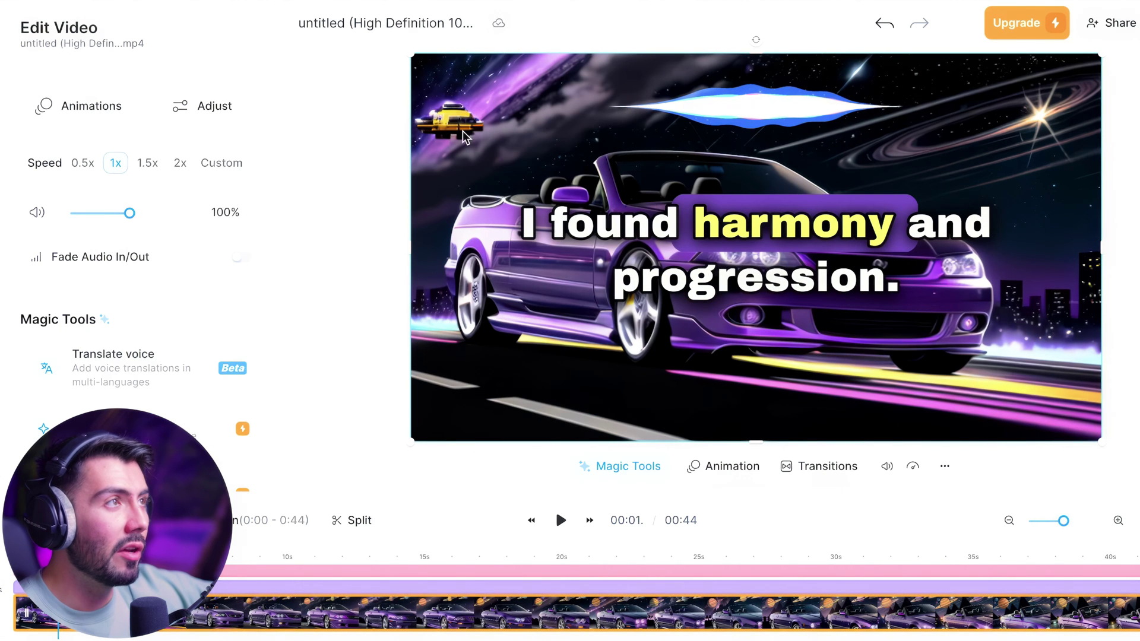
Blur the car video slightly, setting the Adjust panel's Blur effect to 1.
{"action": "left_click", "coordinate": [195, 117]}
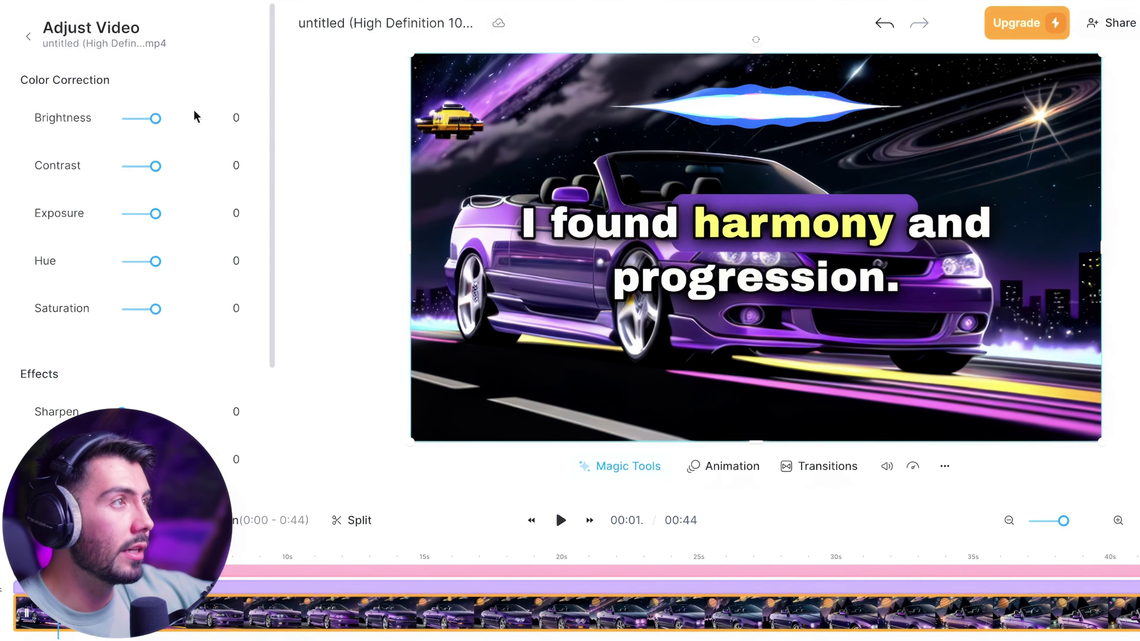
{"action": "scroll", "coordinate": [57, 197], "scroll_direction": "down", "scroll_amount": 3}
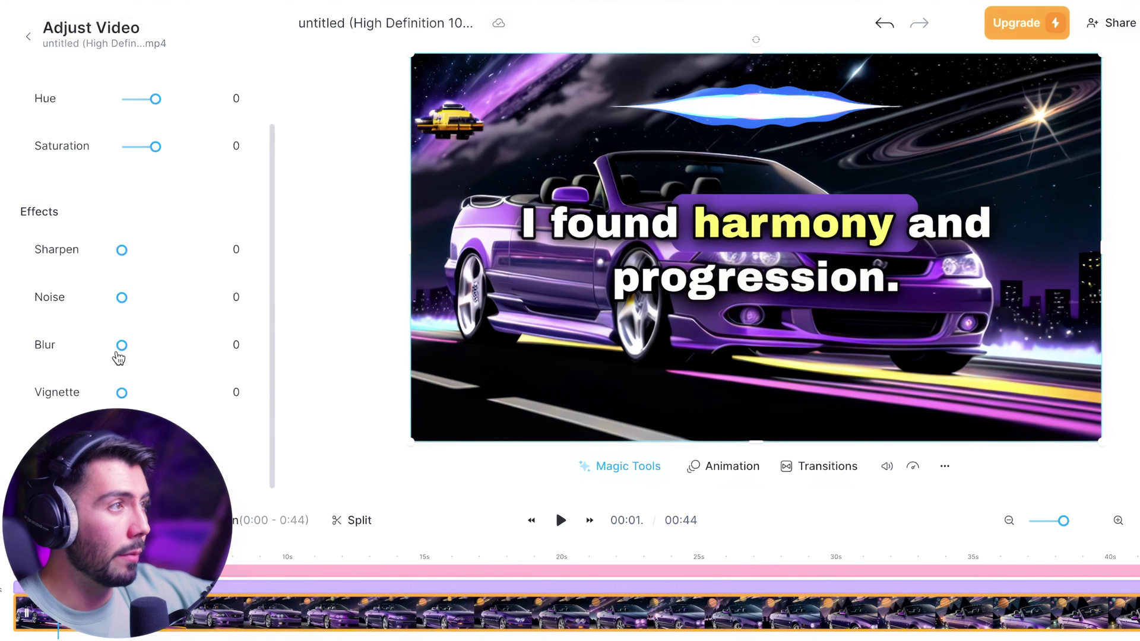
{"action": "left_click_drag", "start_coordinate": [122, 354], "coordinate": [125, 351]}
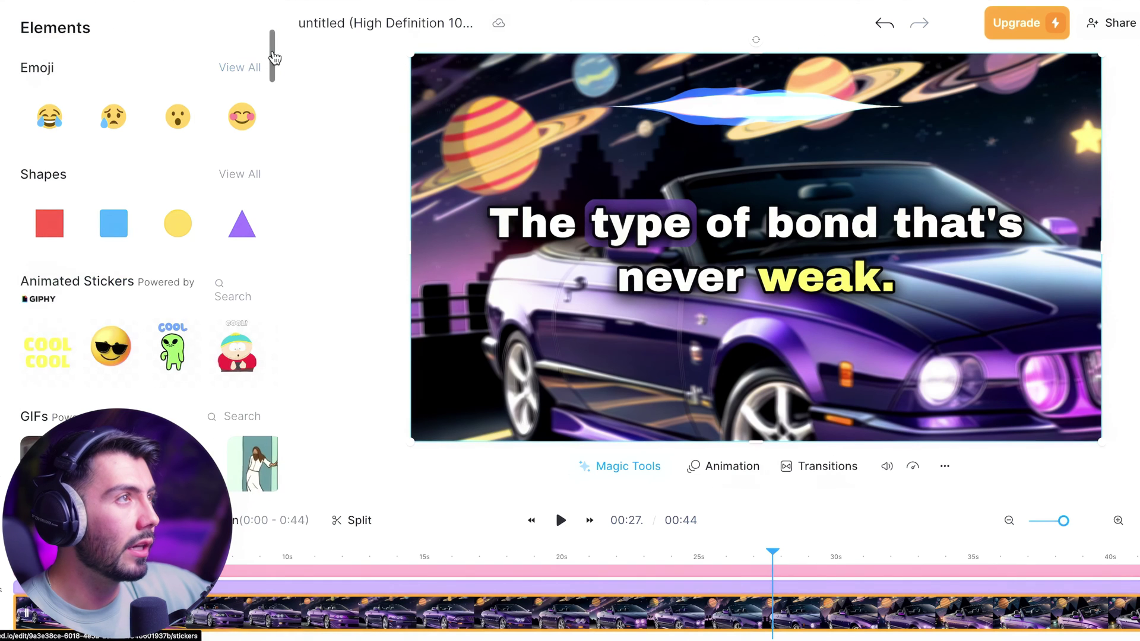
{"action": "left_click_drag", "start_coordinate": [275, 58], "coordinate": [272, 170]}
Place the Spotify brand logo in the video's top-right corner and preview it.
{"action": "scroll", "coordinate": [268, 160], "scroll_direction": "up", "scroll_amount": 2}
{"action": "left_click", "coordinate": [239, 29]}
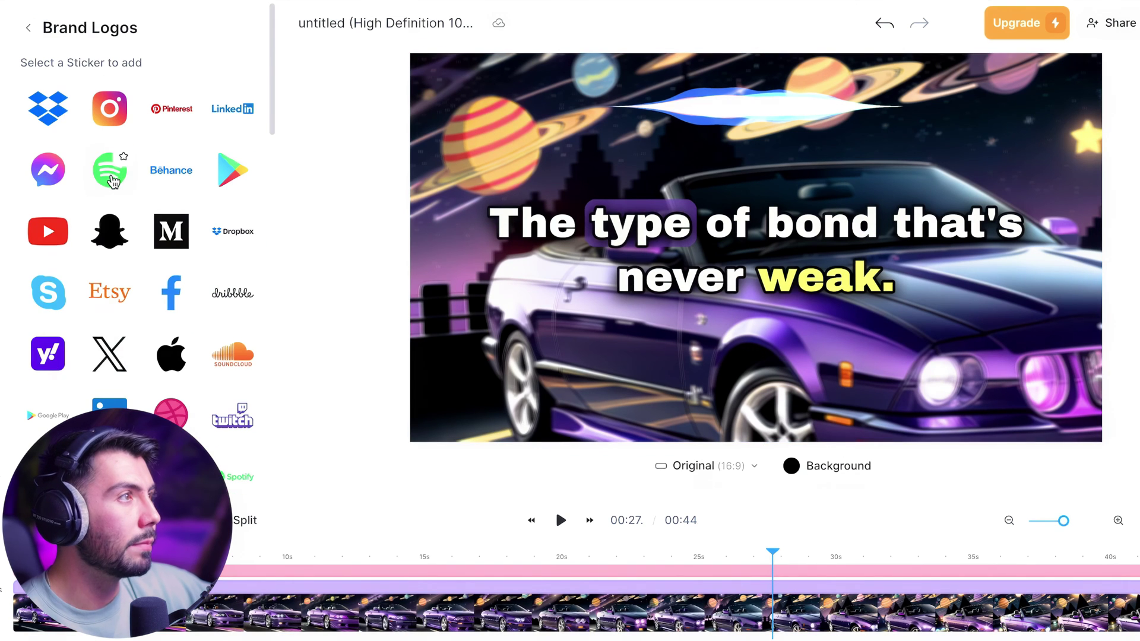
{"action": "left_click_drag", "start_coordinate": [438, 171], "coordinate": [972, 172]}
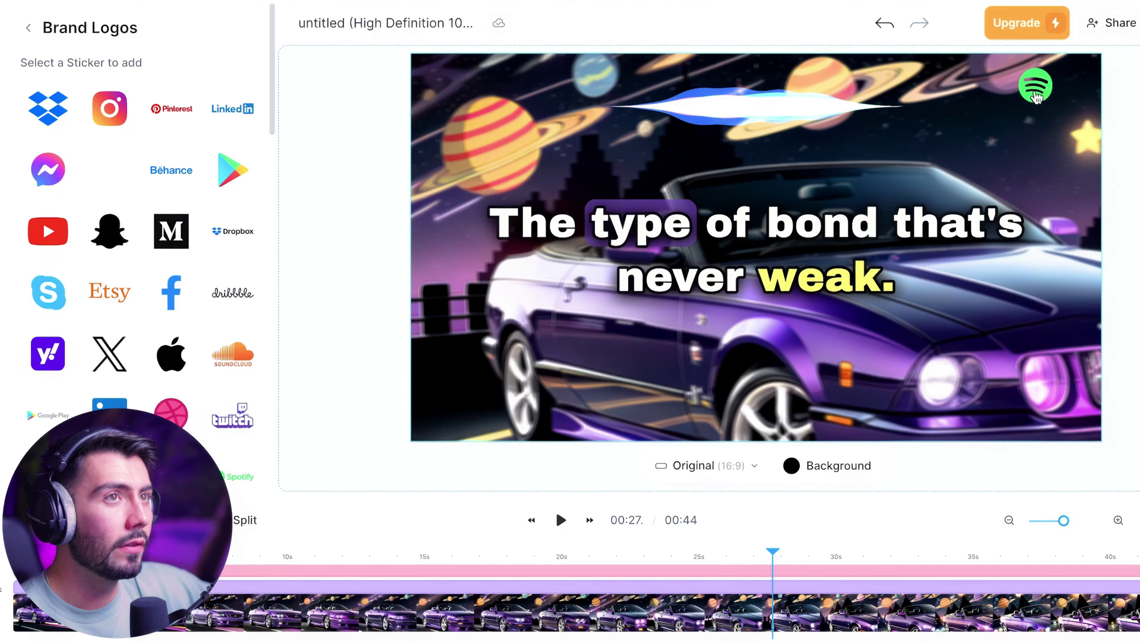
{"action": "left_click", "coordinate": [1032, 98]}
{"action": "key", "text": "space"}
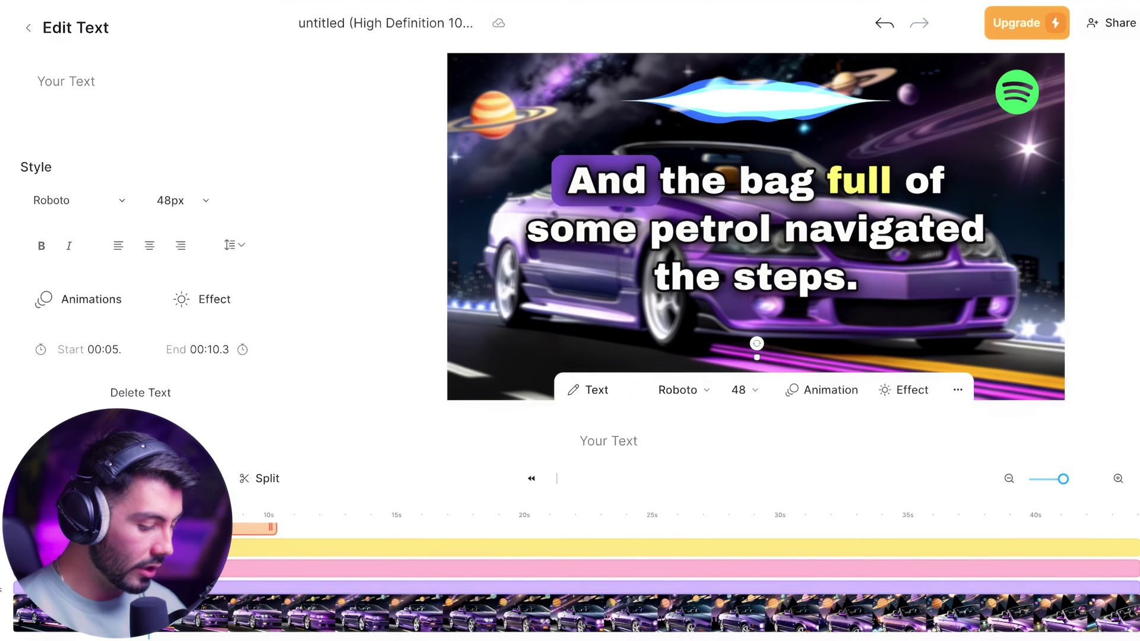
Delete the trial 'Simulation Beats' title and finish the VEED.IO edit with Done.
{"action": "type", "text": "Simulation Beats"}
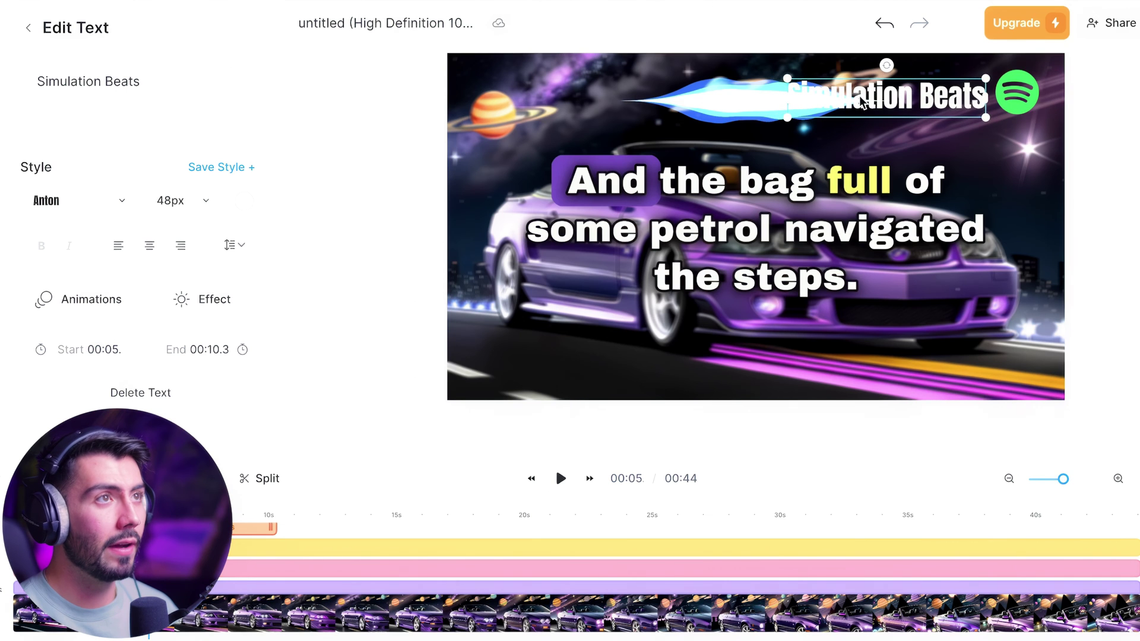
{"action": "left_click", "coordinate": [725, 115]}
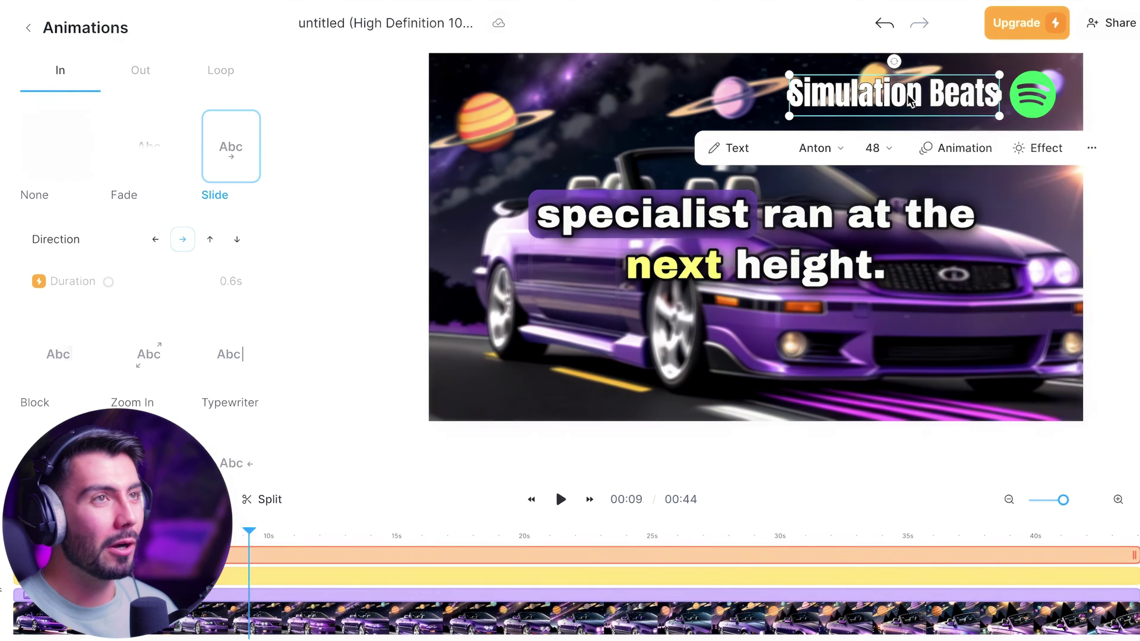
{"action": "right_click", "coordinate": [911, 100]}
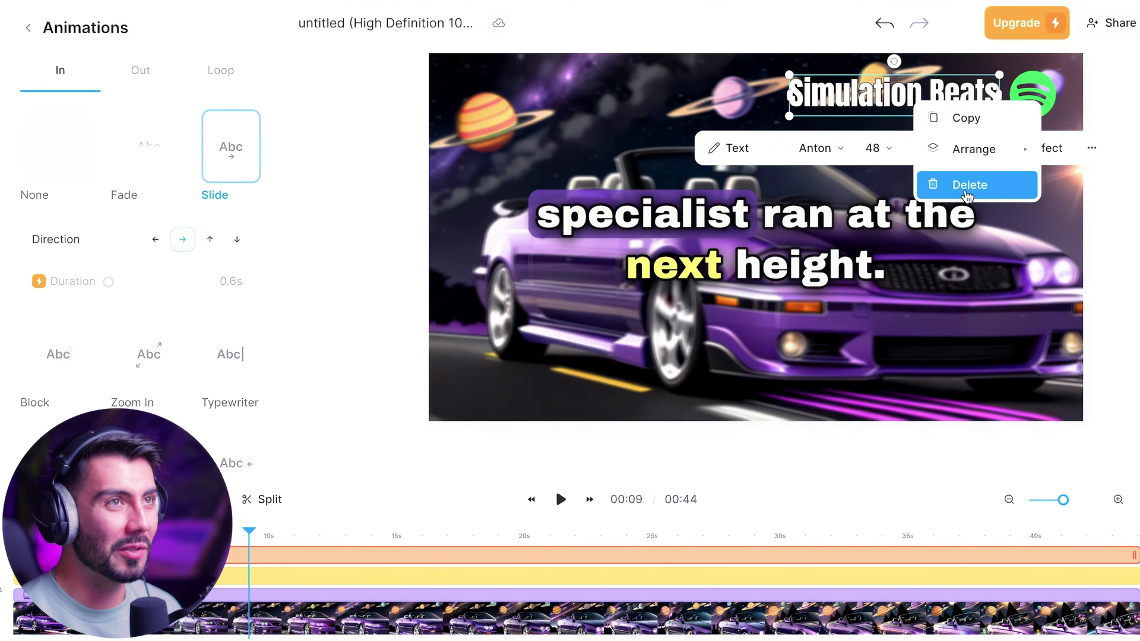
{"action": "left_click", "coordinate": [962, 182]}
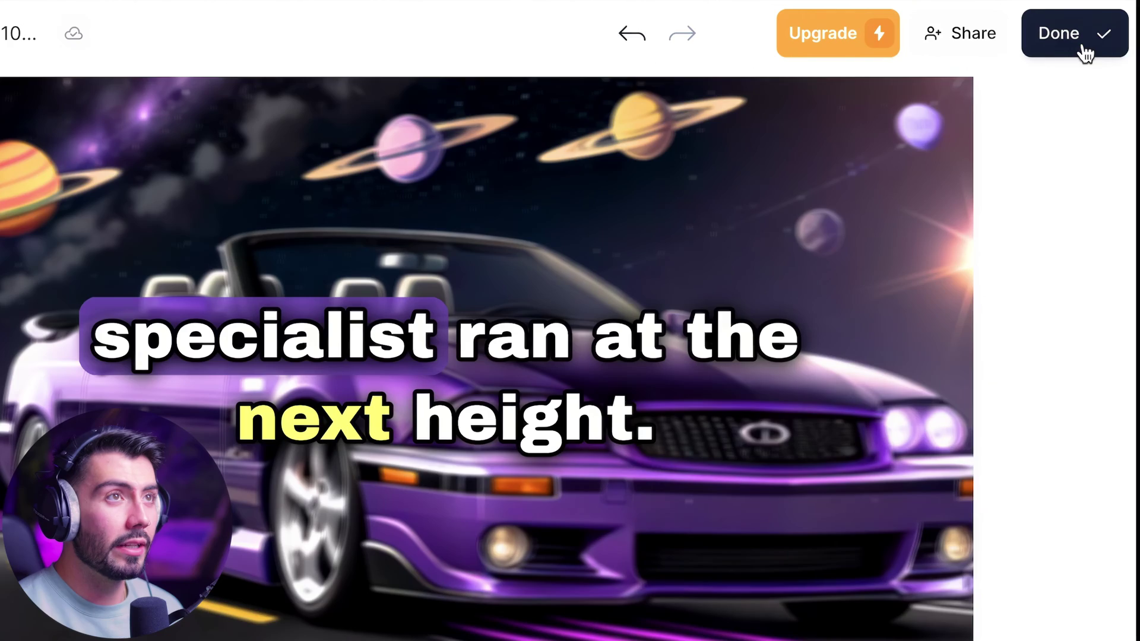
{"action": "left_click", "coordinate": [1135, 24]}
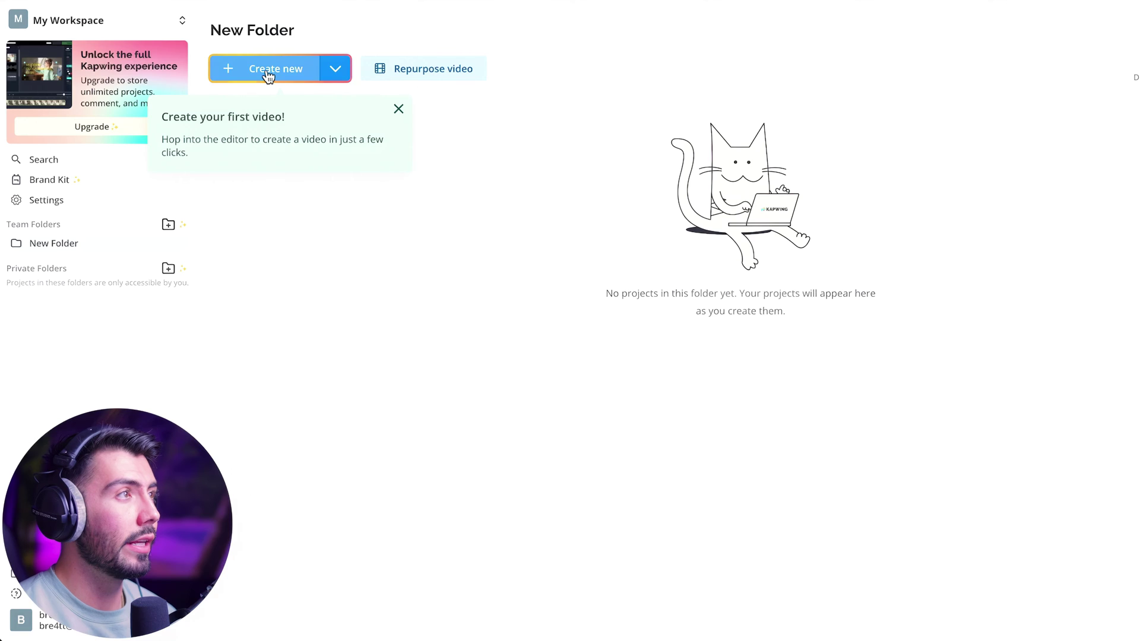
Create a Kapwing project from the exported convertible mp4, auto-generate subtitles, and preview them.
{"action": "left_click", "coordinate": [269, 70]}
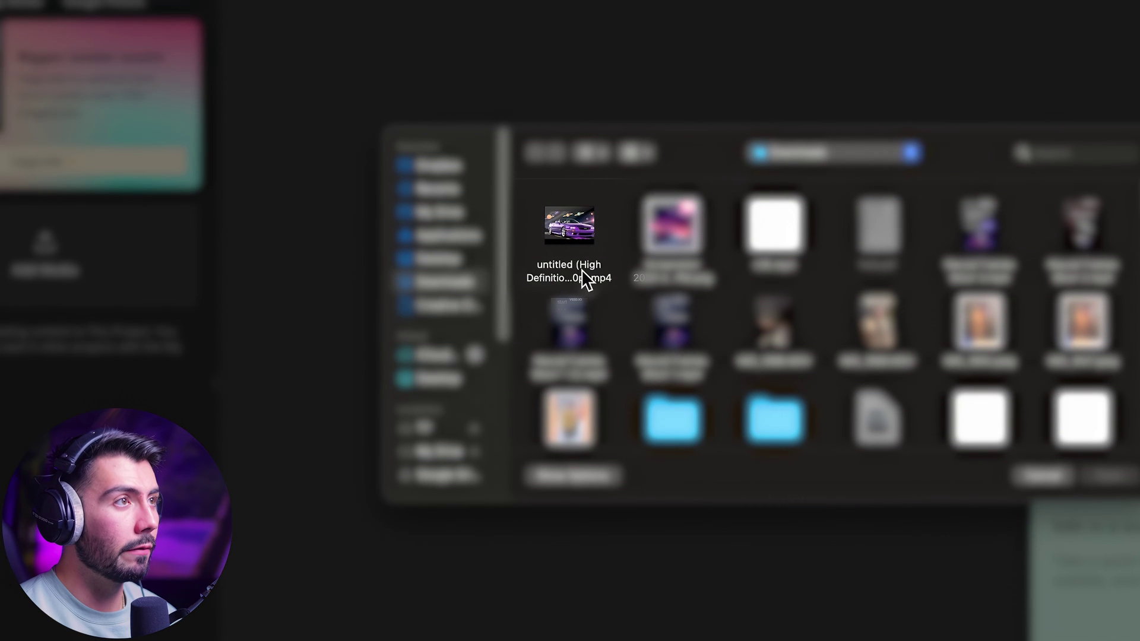
{"action": "left_click", "coordinate": [582, 269]}
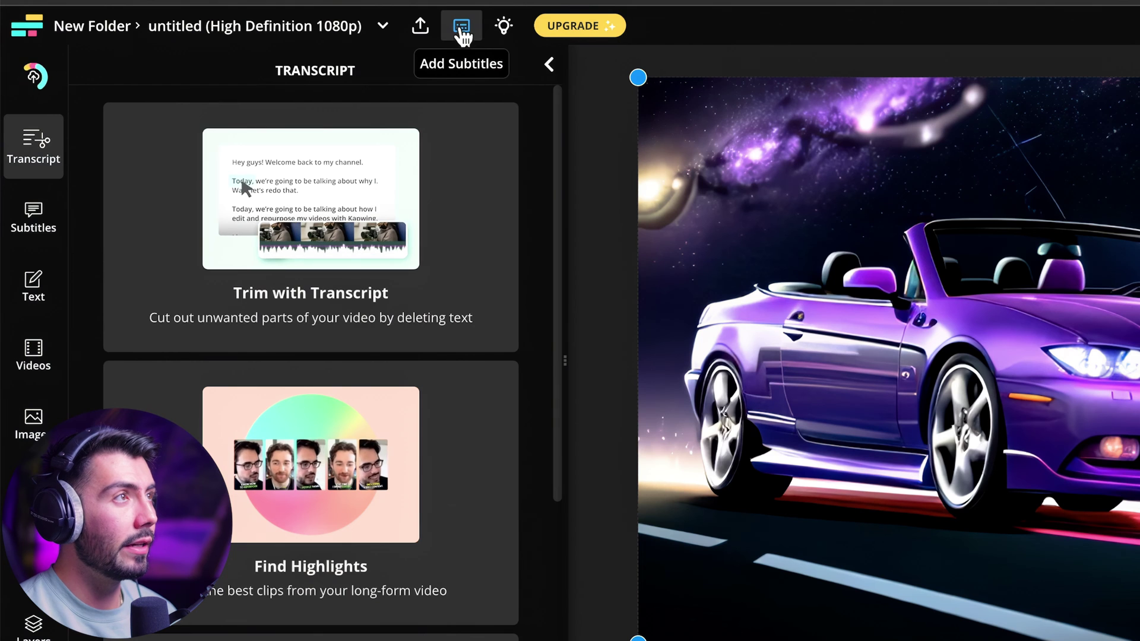
{"action": "left_click", "coordinate": [29, 13]}
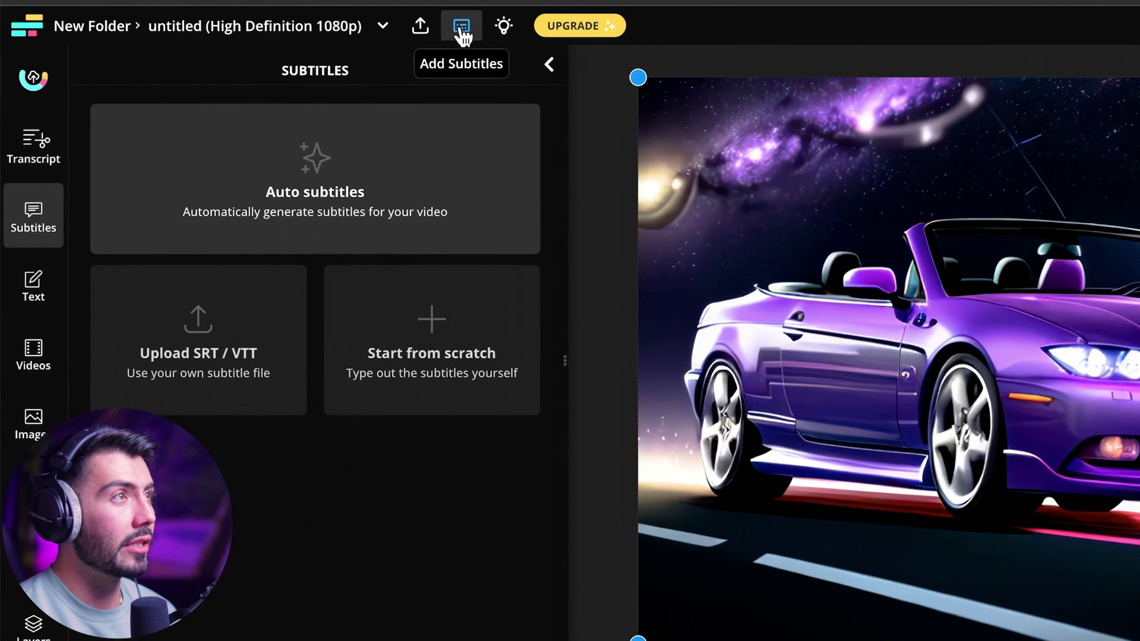
{"action": "left_click", "coordinate": [400, 173]}
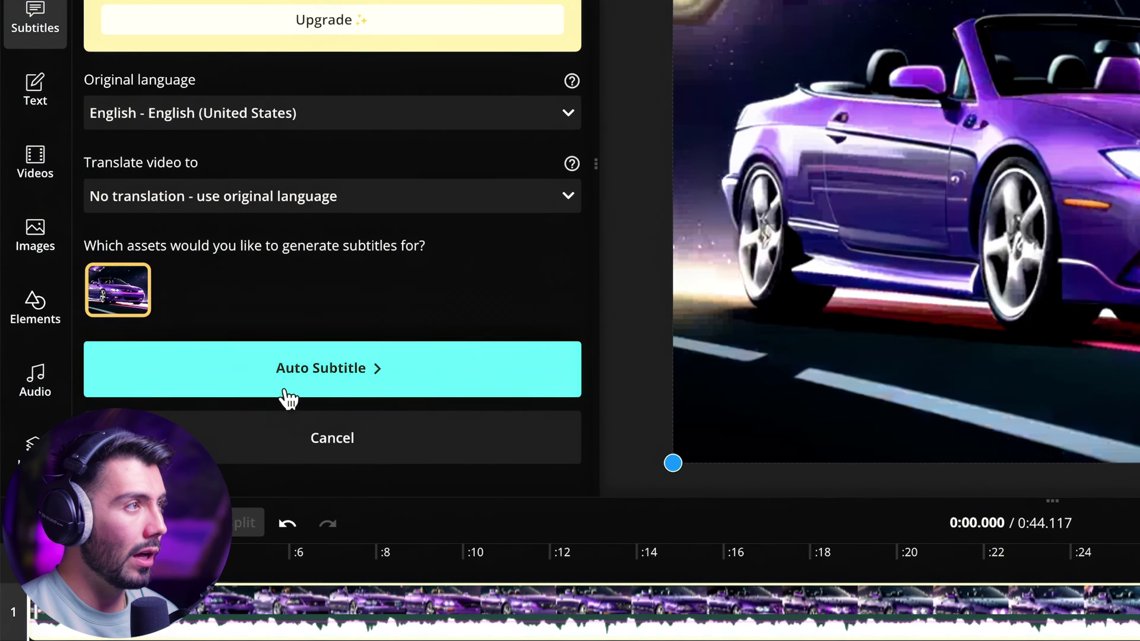
{"action": "left_click", "coordinate": [326, 376]}
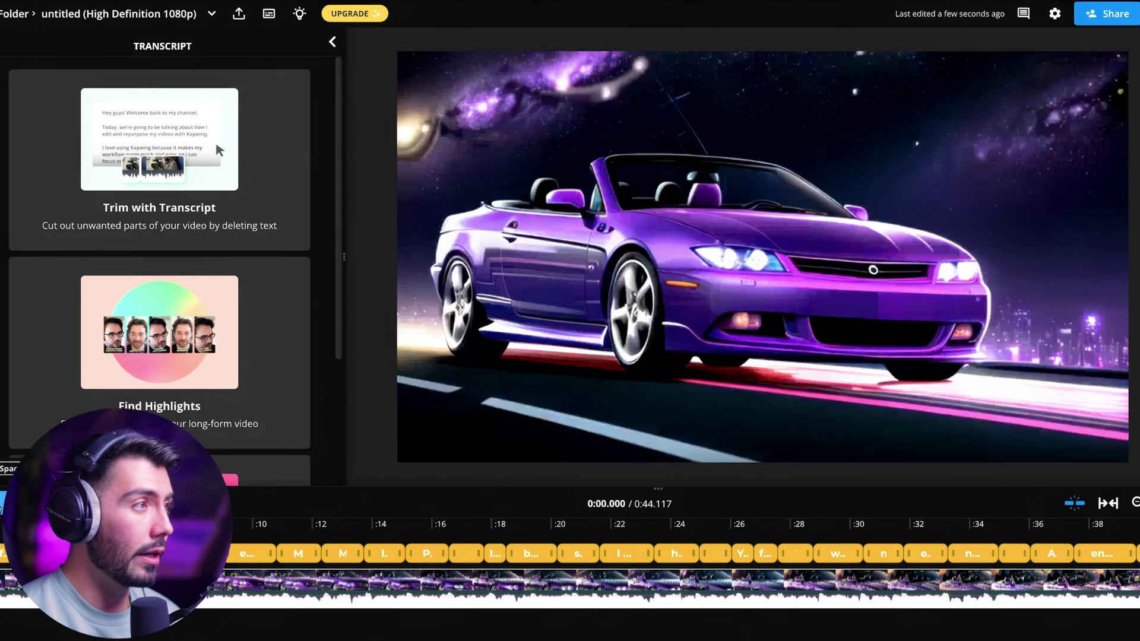
{"action": "key", "text": "space"}
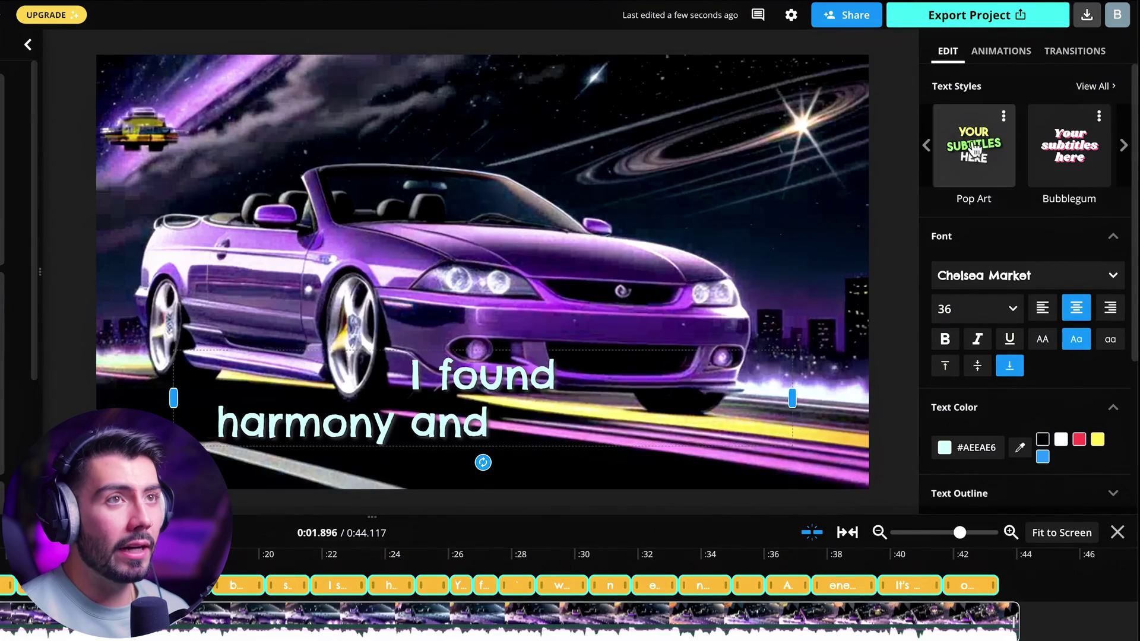
Apply the Pop Art subtitle style with a Color word animation, then open Export Project.
{"action": "left_click", "coordinate": [973, 149]}
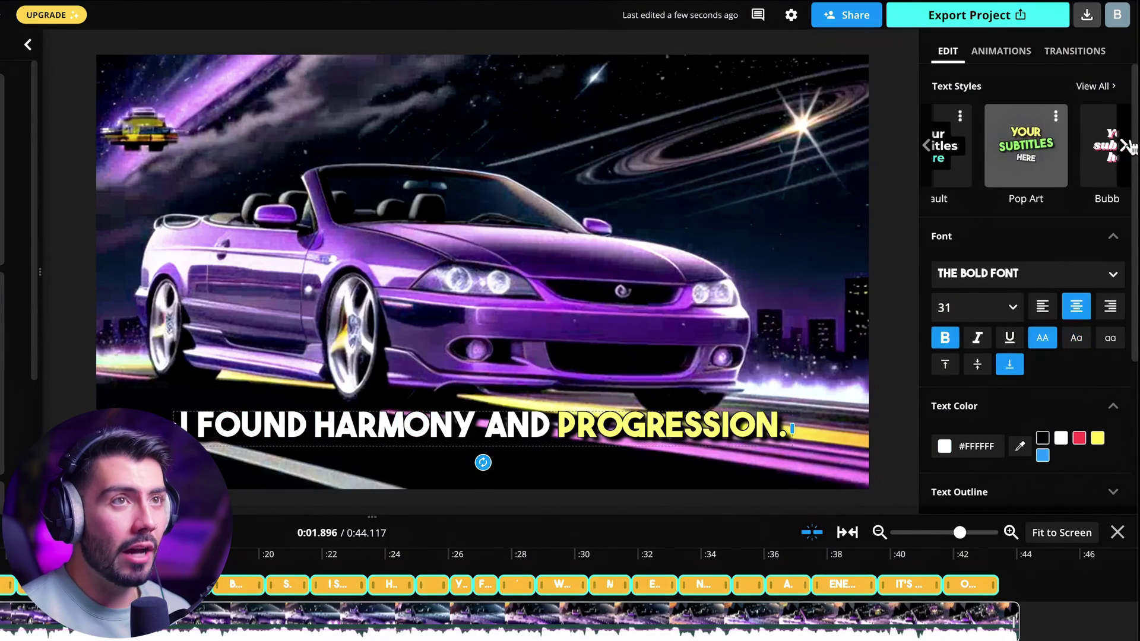
{"action": "left_click", "coordinate": [1125, 145]}
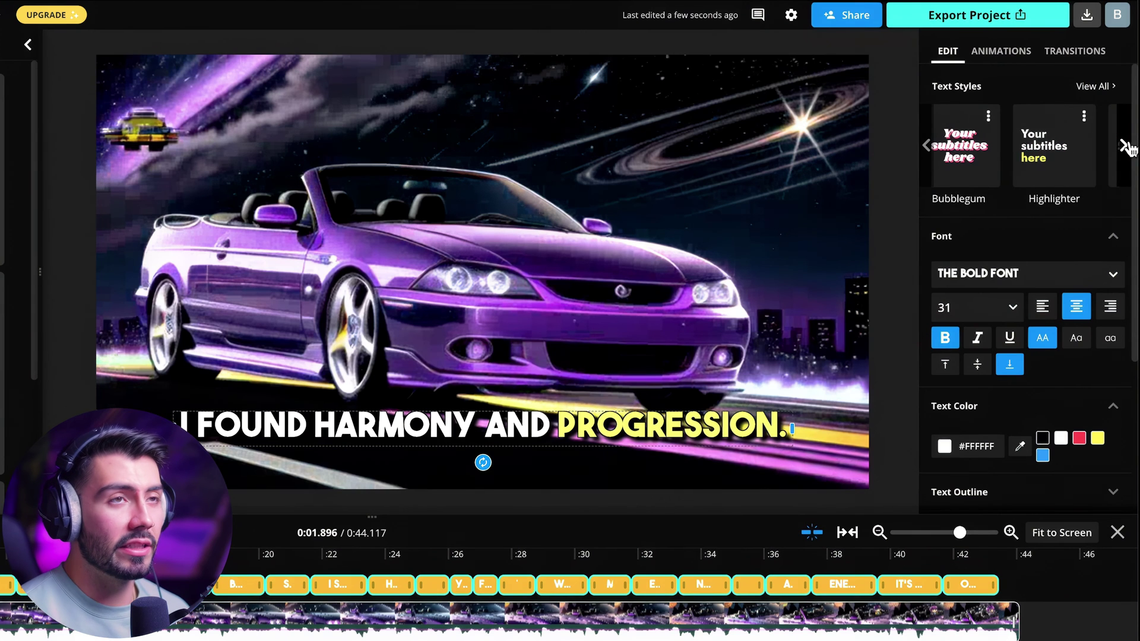
{"action": "left_click", "coordinate": [1125, 145]}
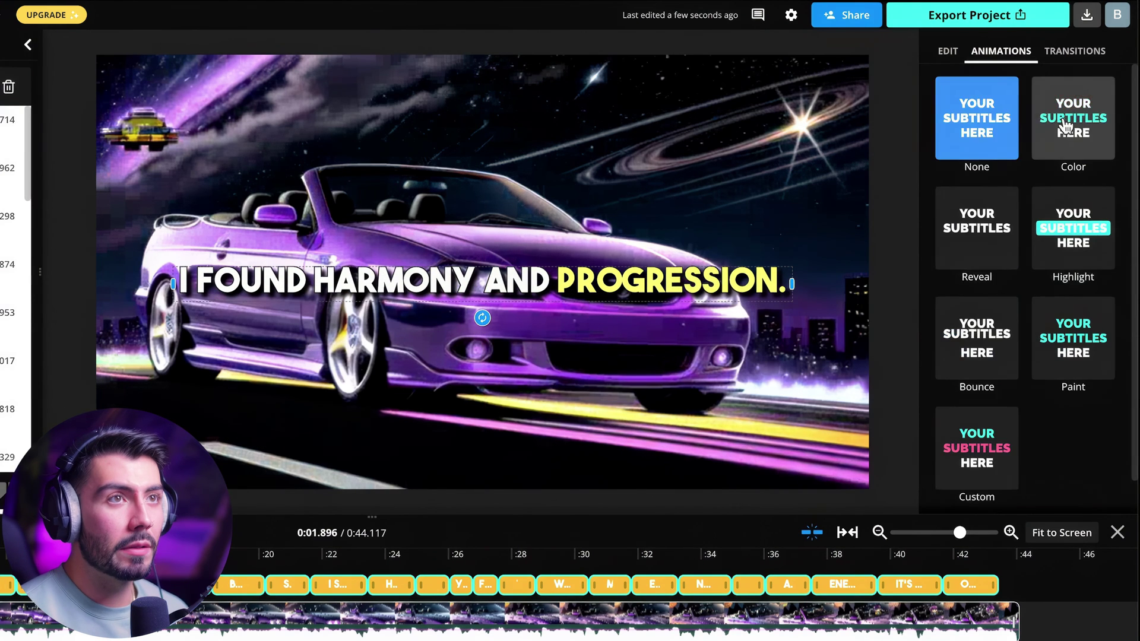
{"action": "left_click", "coordinate": [1075, 51]}
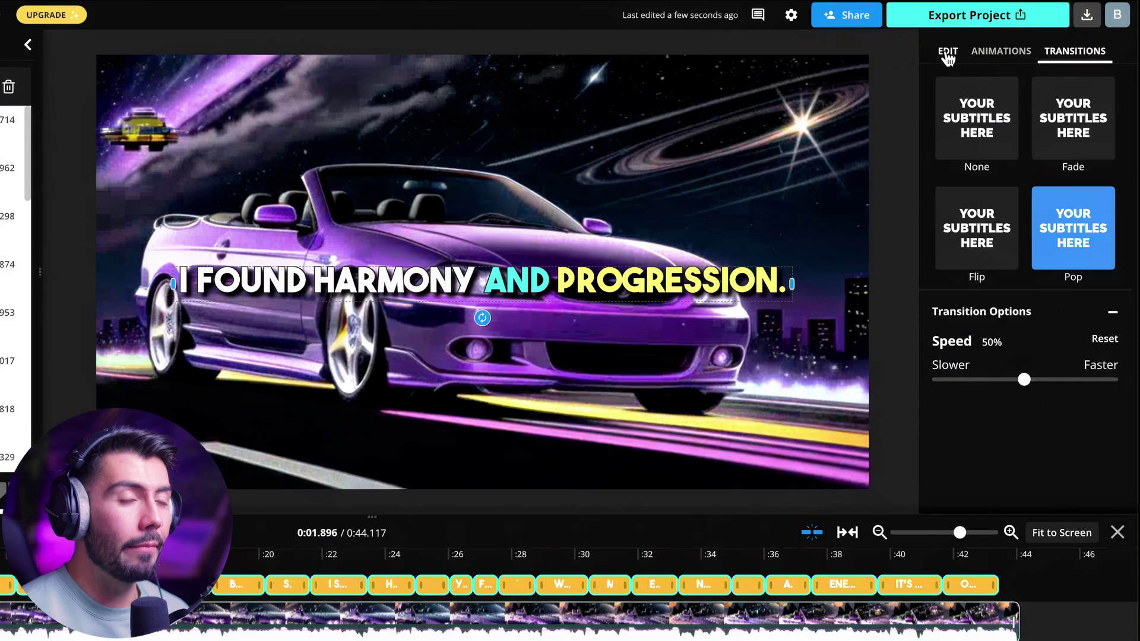
{"action": "left_click", "coordinate": [948, 55]}
{"action": "left_click", "coordinate": [946, 26]}
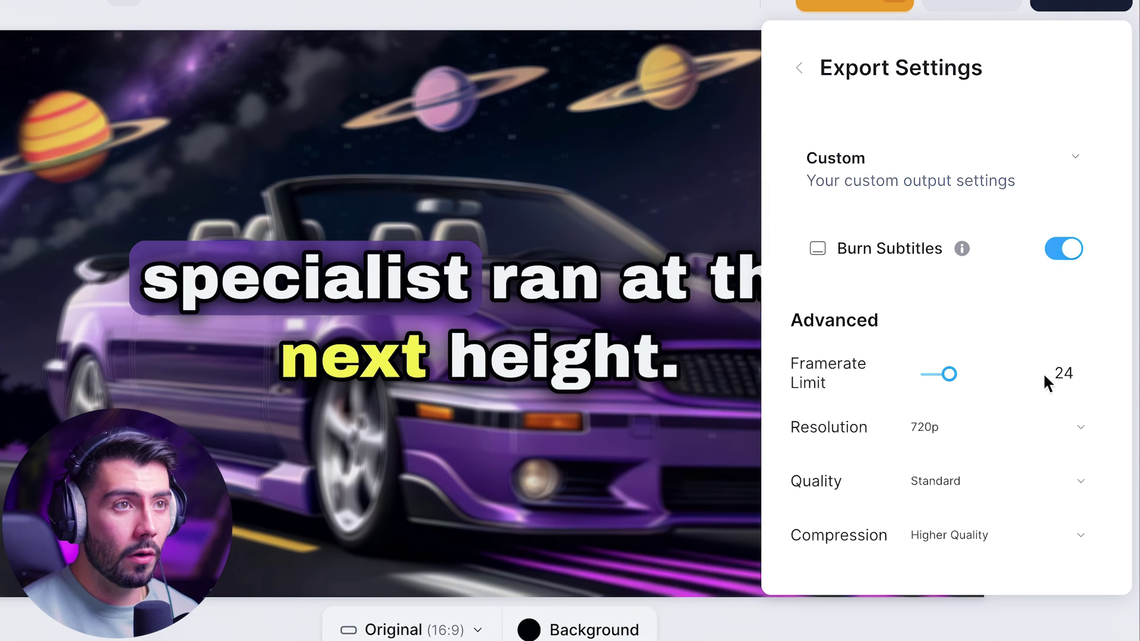
Review the Resolution options in VEED.IO's custom export settings, confirming 720p and 24 fps.
{"action": "left_click", "coordinate": [1072, 443]}
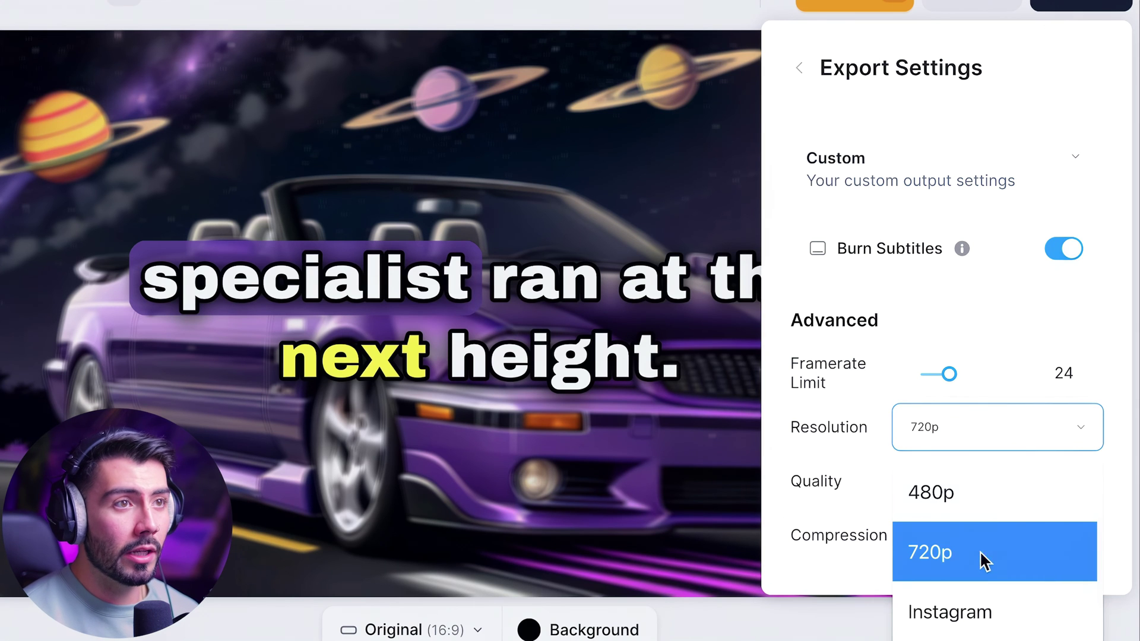
{"action": "scroll", "coordinate": [982, 557], "scroll_direction": "down", "scroll_amount": 1}
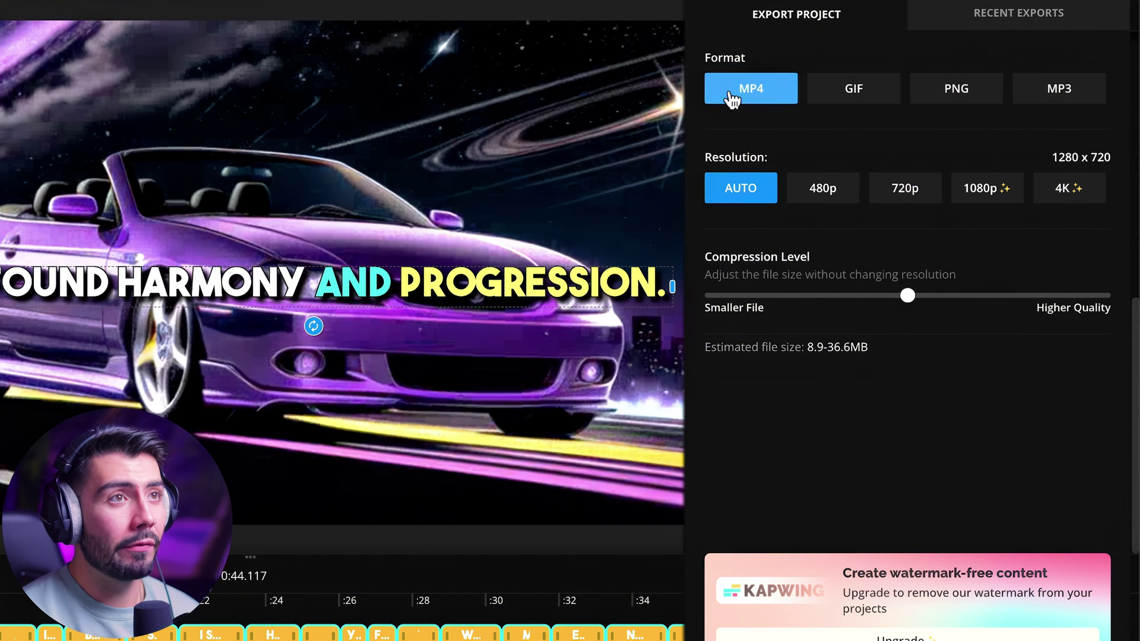
Set the Kapwing export to 720p and view the Pro ($16) and Business ($50) plans.
{"action": "left_click", "coordinate": [910, 191]}
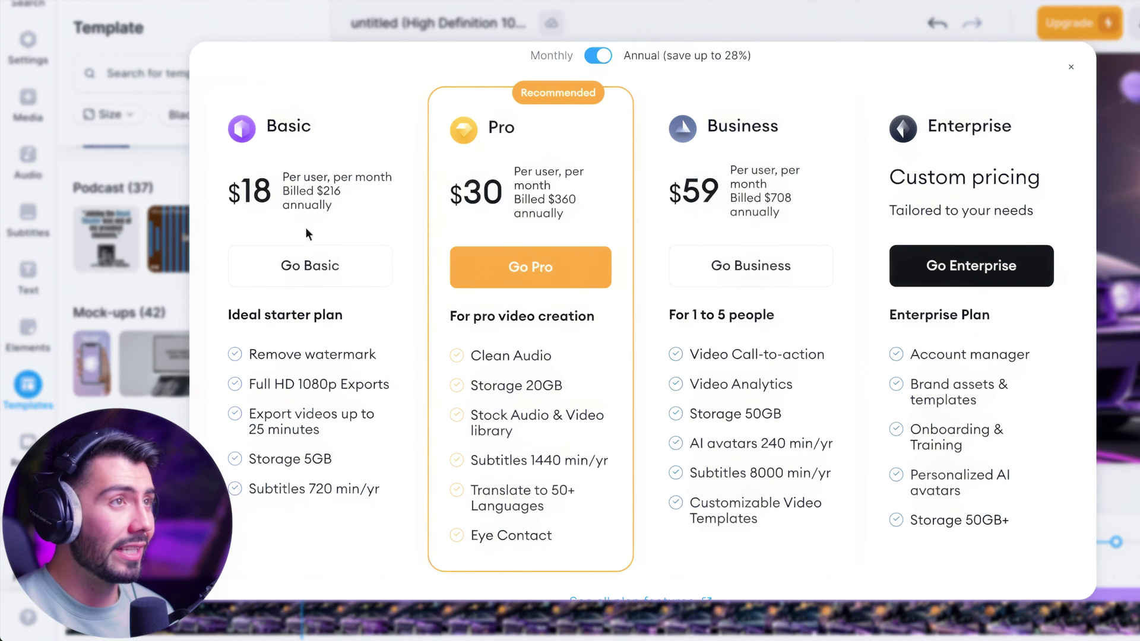
{"action": "scroll", "coordinate": [456, 160], "scroll_direction": "down", "scroll_amount": 1}
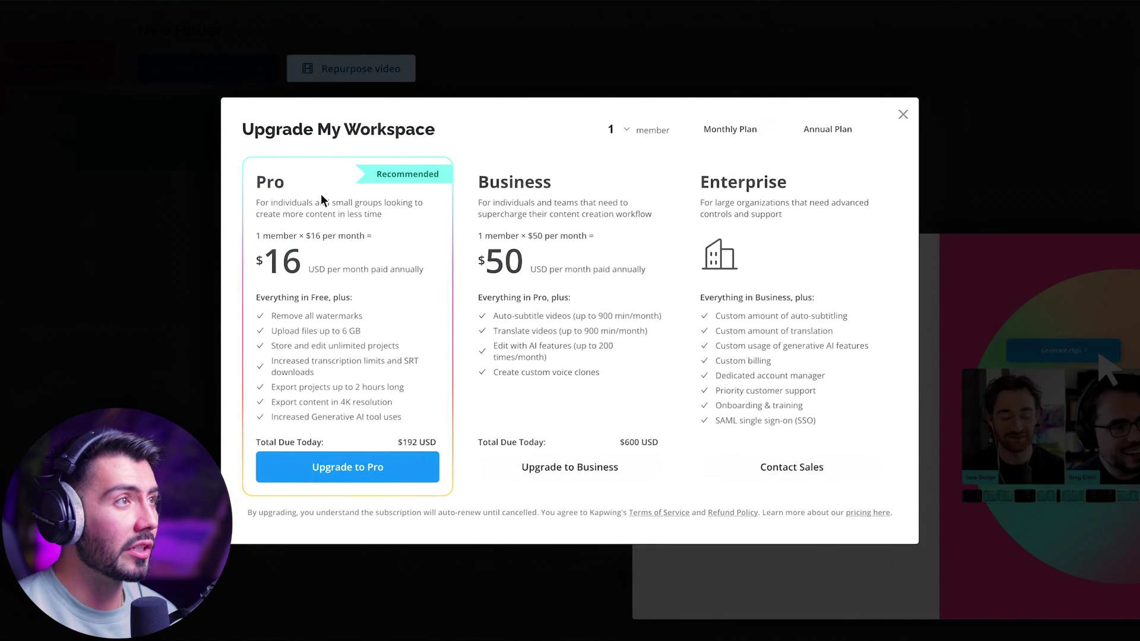